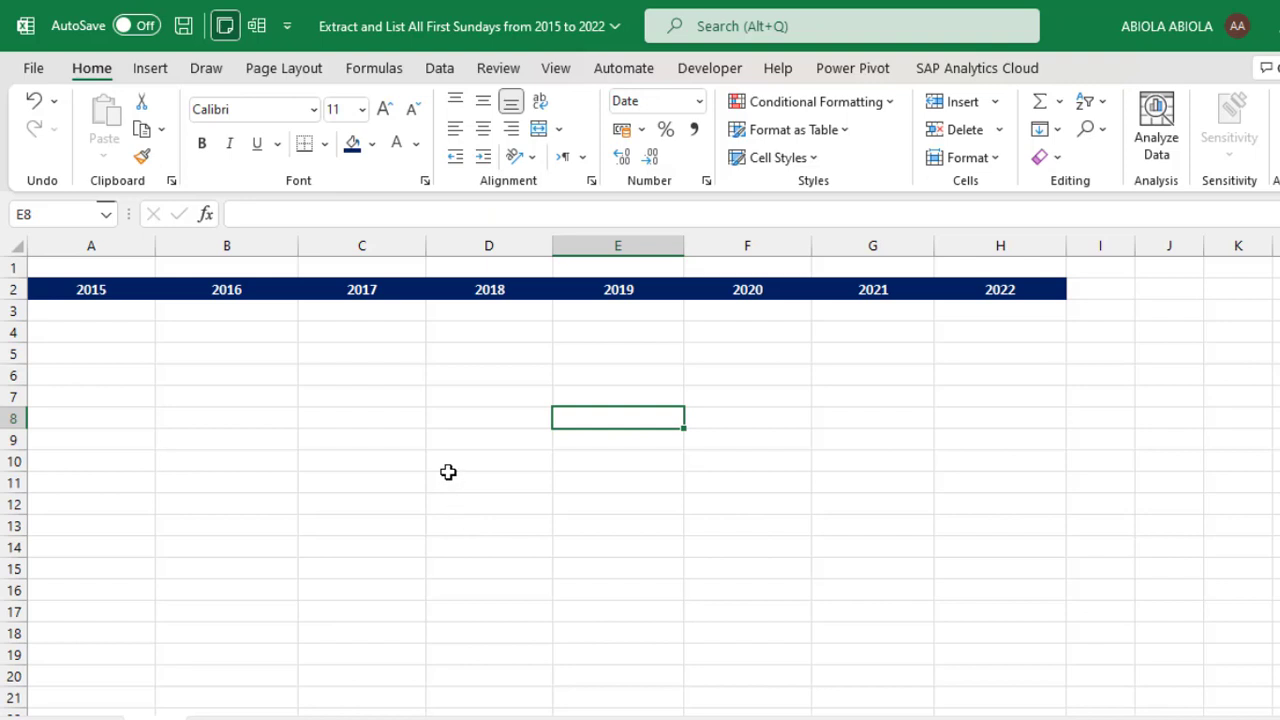
Step: Highlight the 2015–2022 year headers across row 2
left_click(393, 371)
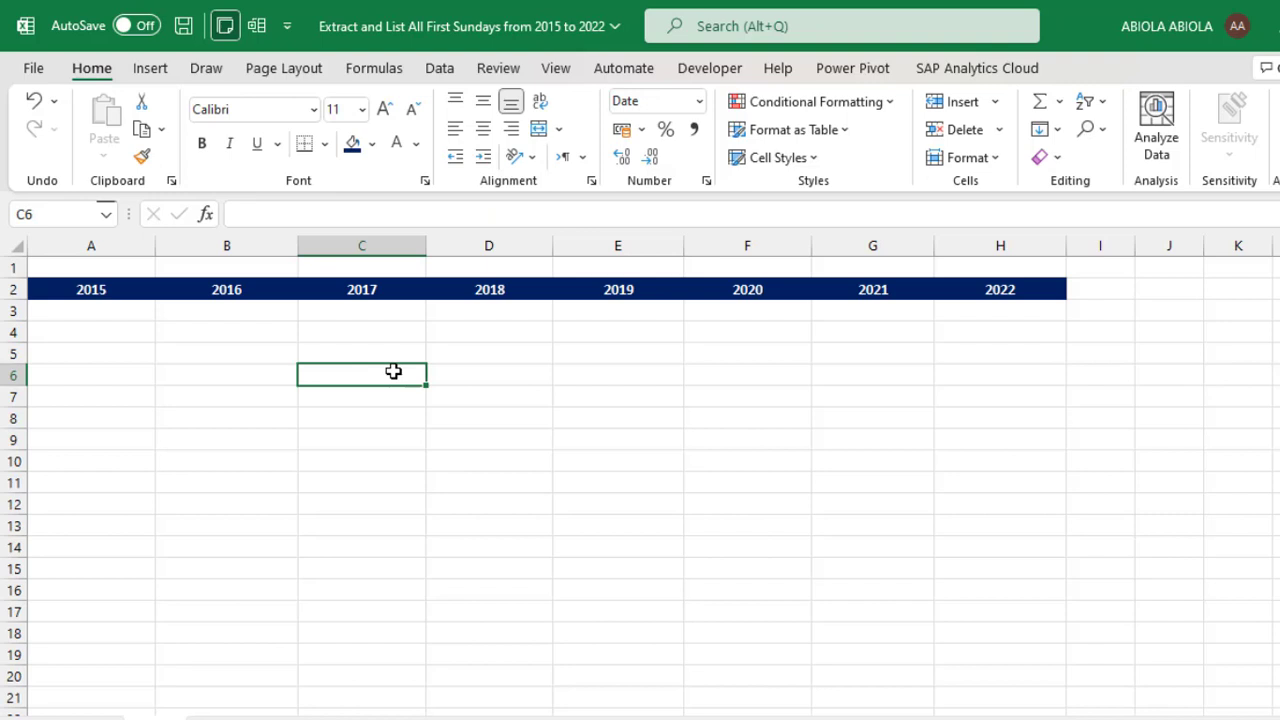
left_click(447, 365)
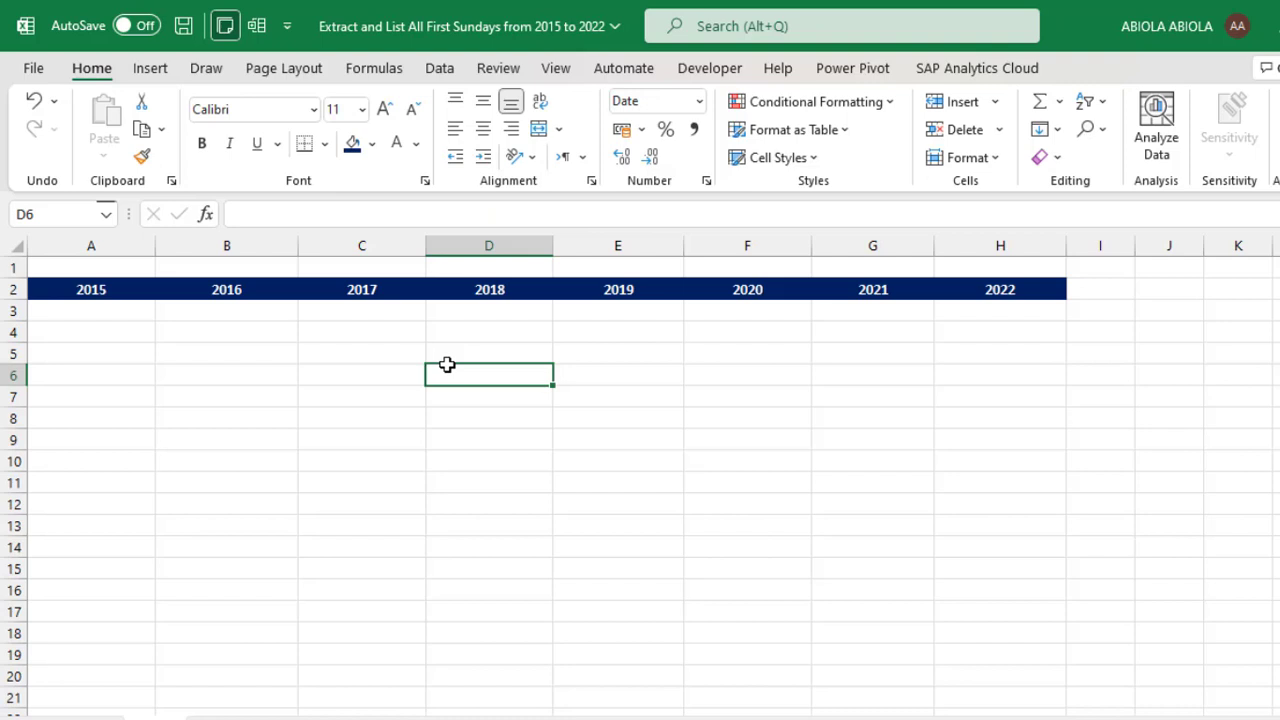
left_click_drag(80, 289, 1010, 288)
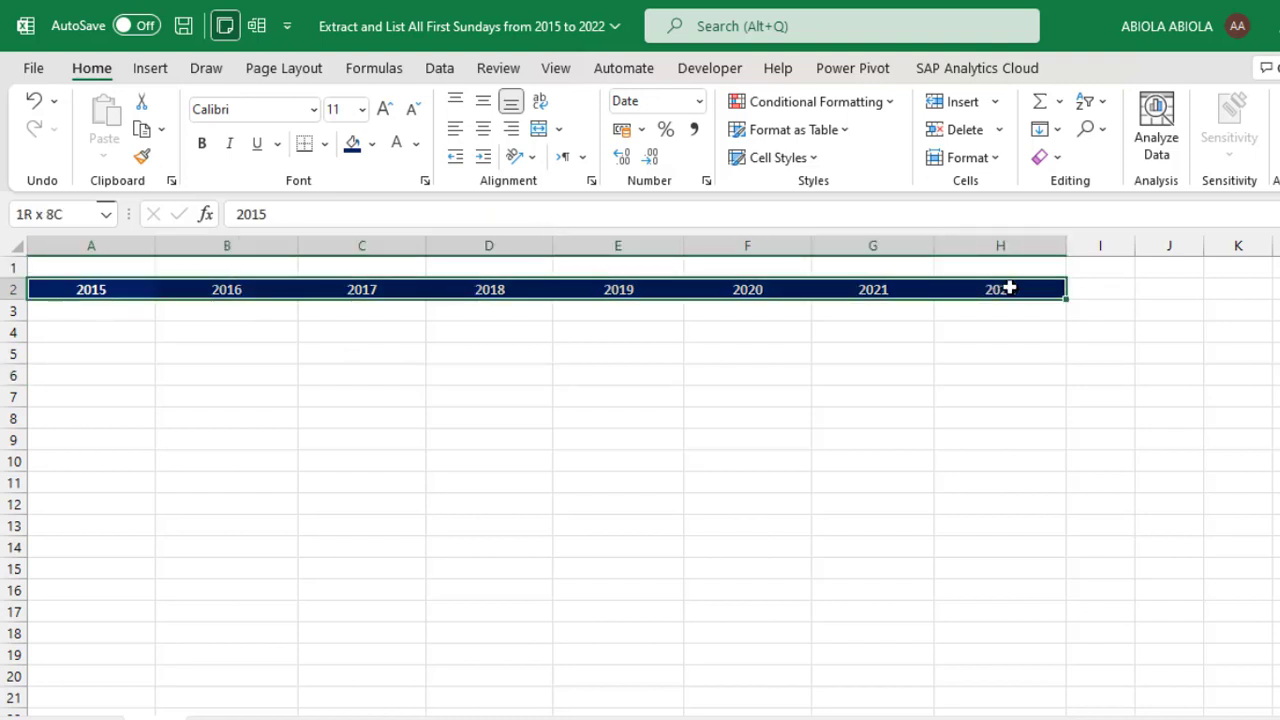
Step: Start =DATE( in A3 using the locked year headers A$2:H$2 as the year
left_click(122, 306)
type("=date")
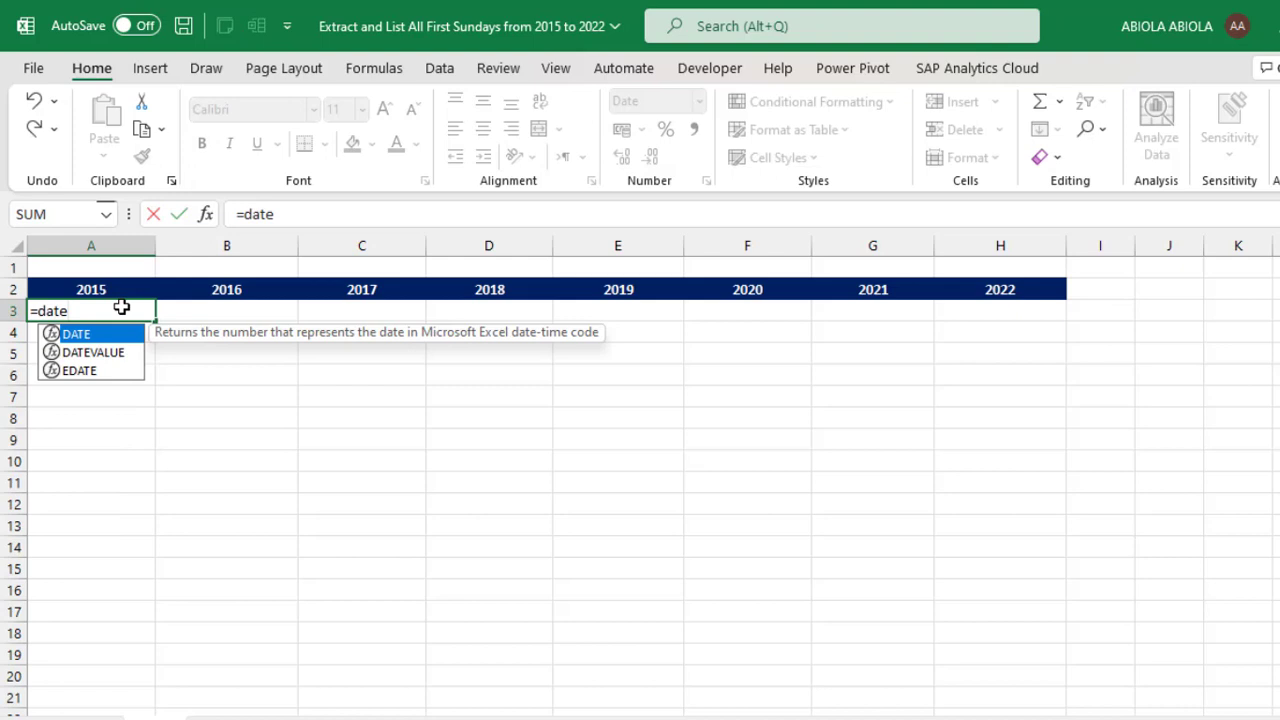
key("Tab")
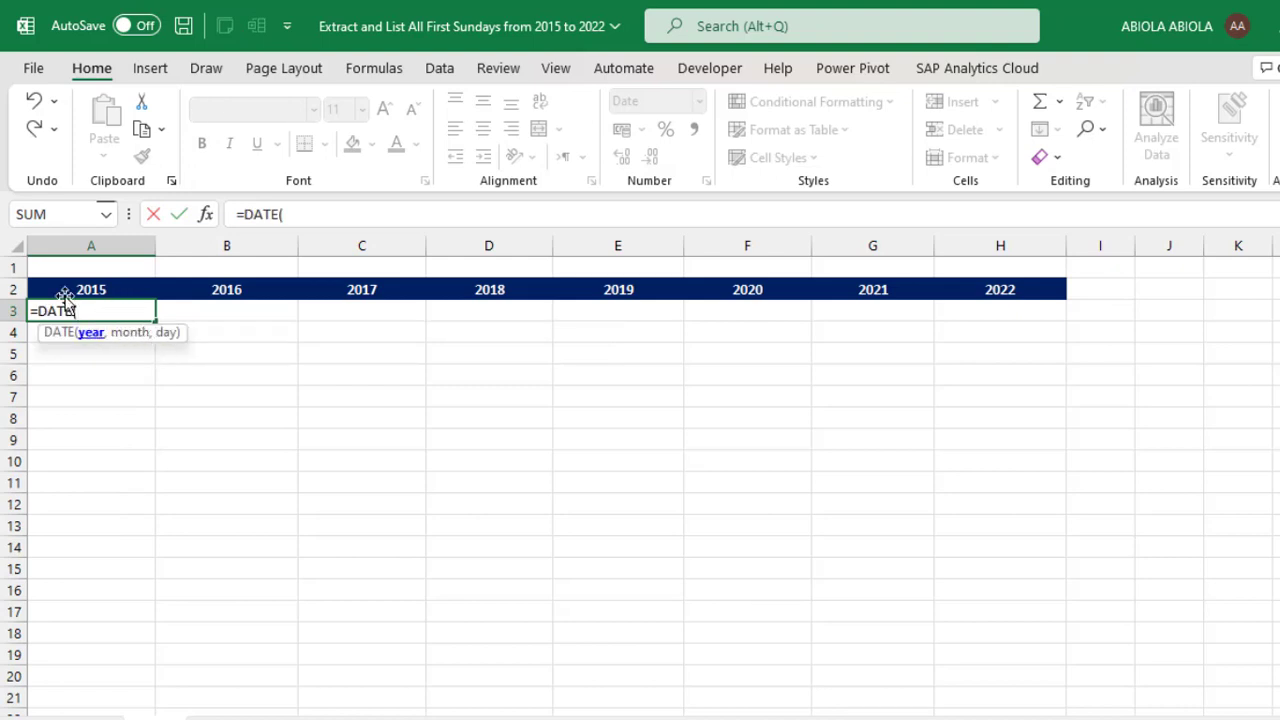
mouse_move(63, 291)
left_mouse_down()
mouse_move(856, 303)
mouse_move(1011, 289)
left_mouse_up()
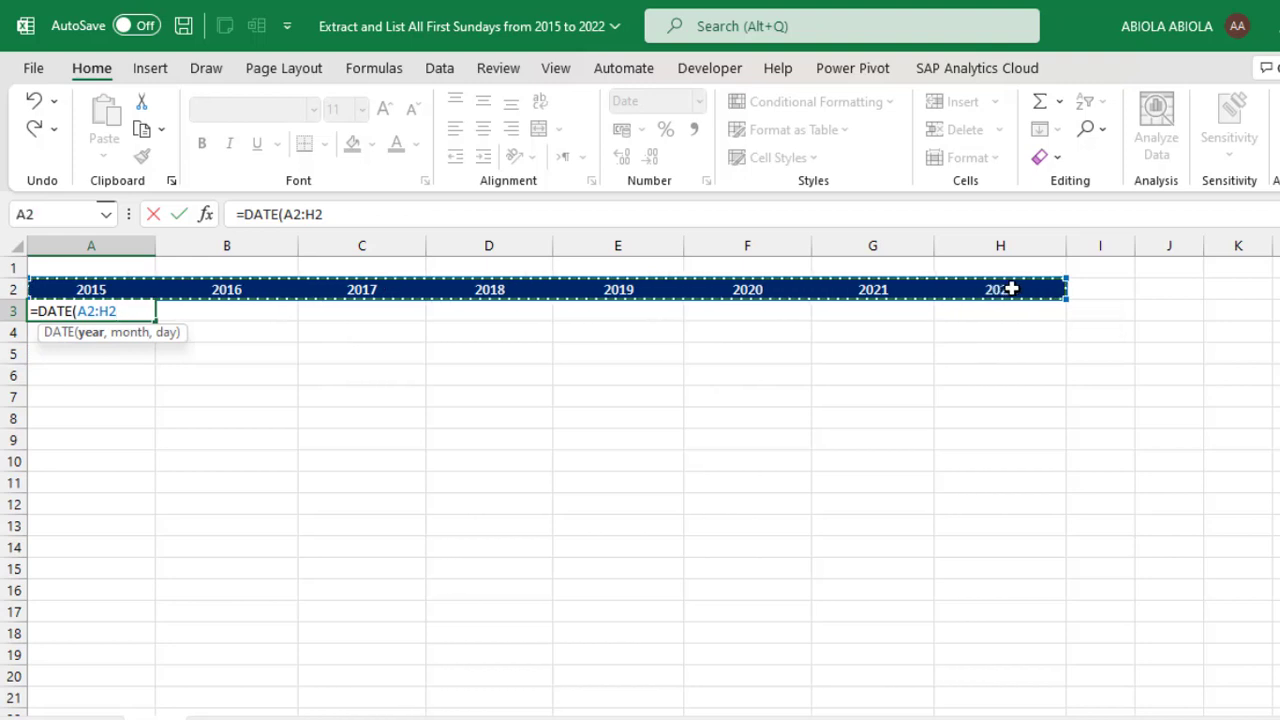
key("F4")
key("F4")
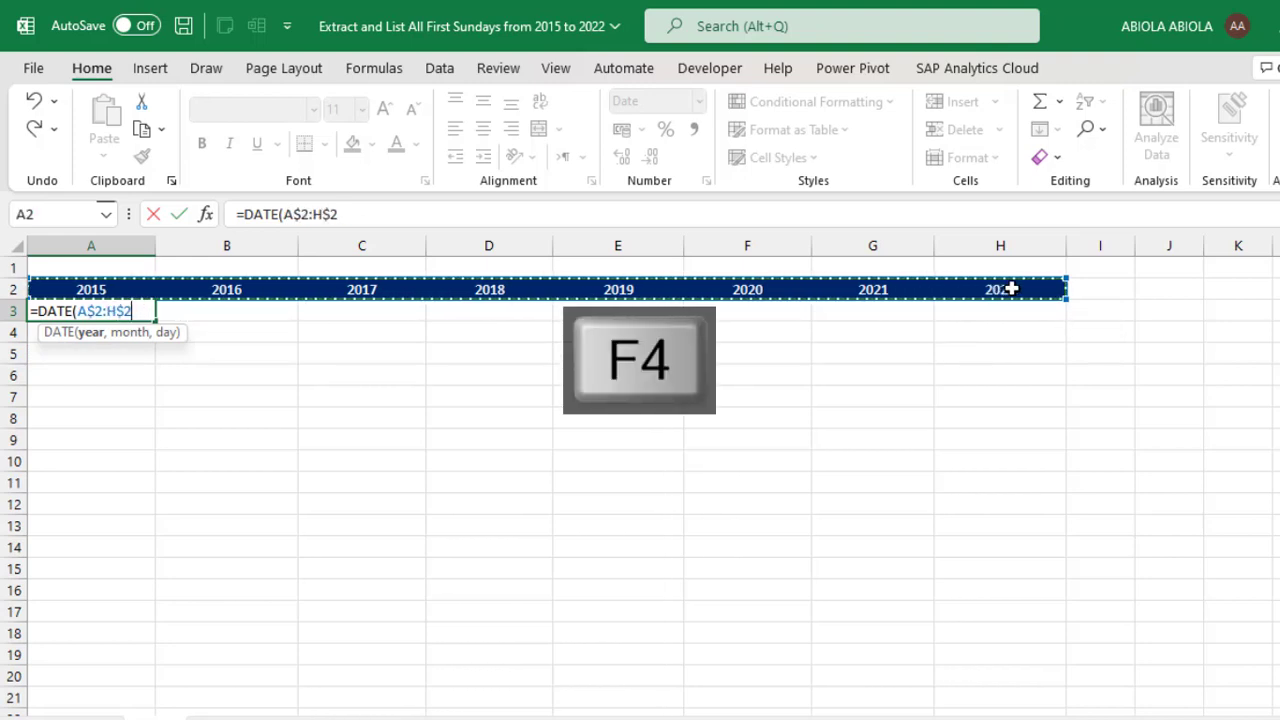
Step: Add SEQUENCE(12) as the month and 7 as the day to the DATE formula
type(",")
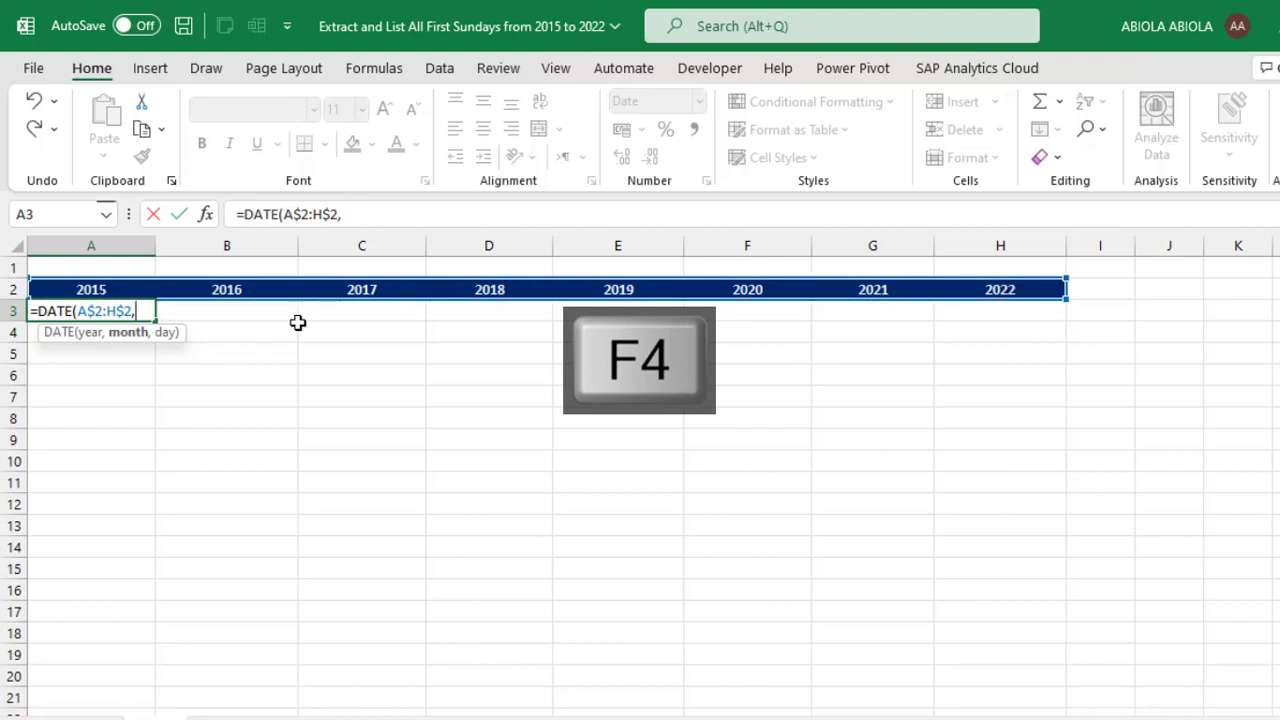
type("seq")
key("Tab")
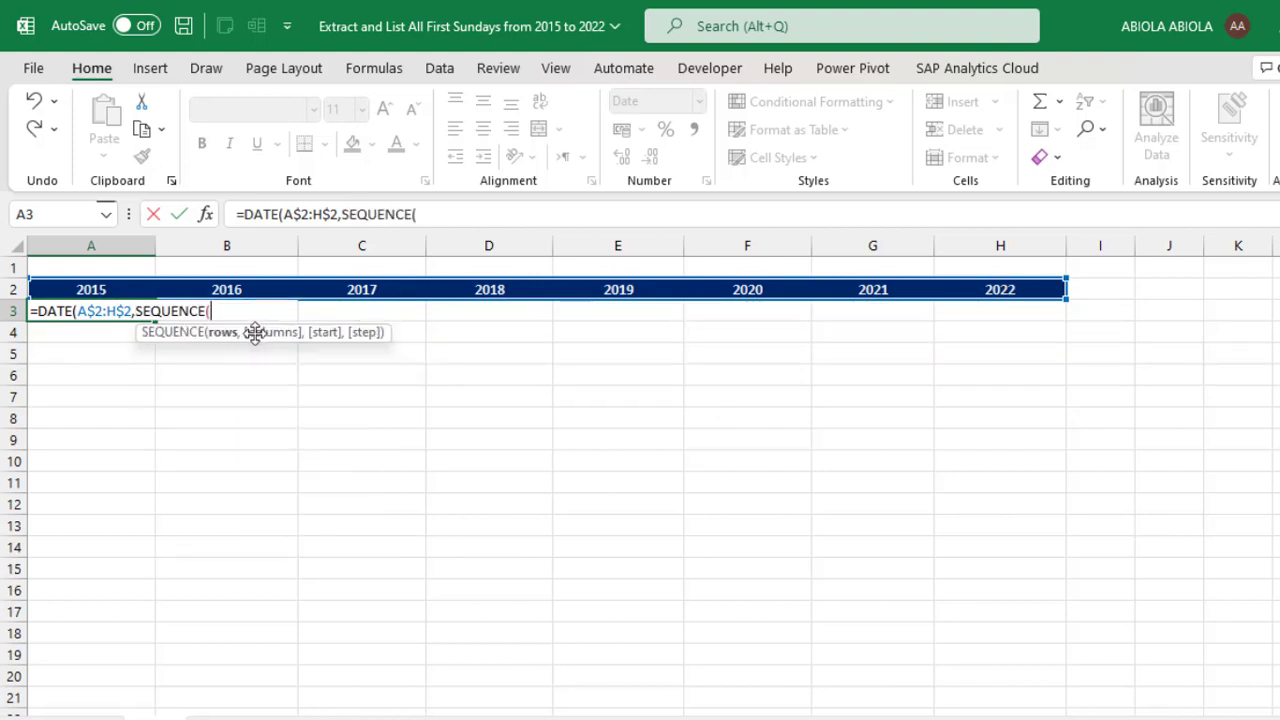
type("12")
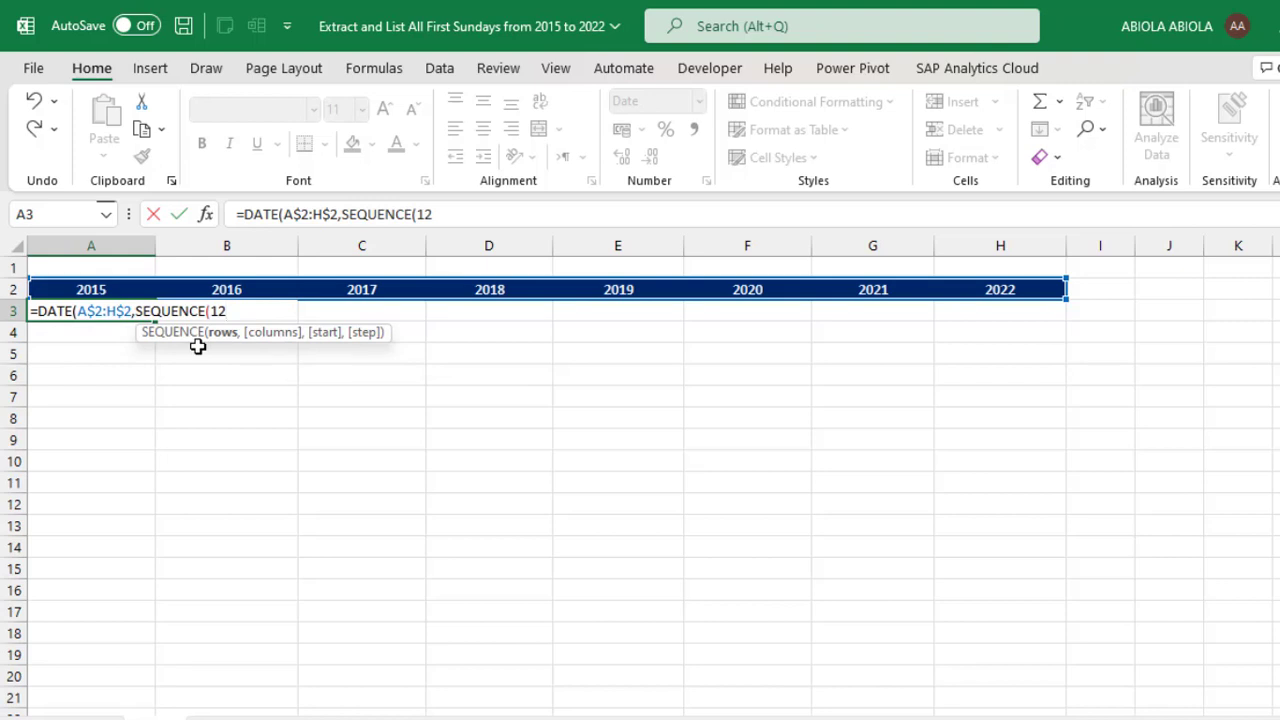
type(")")
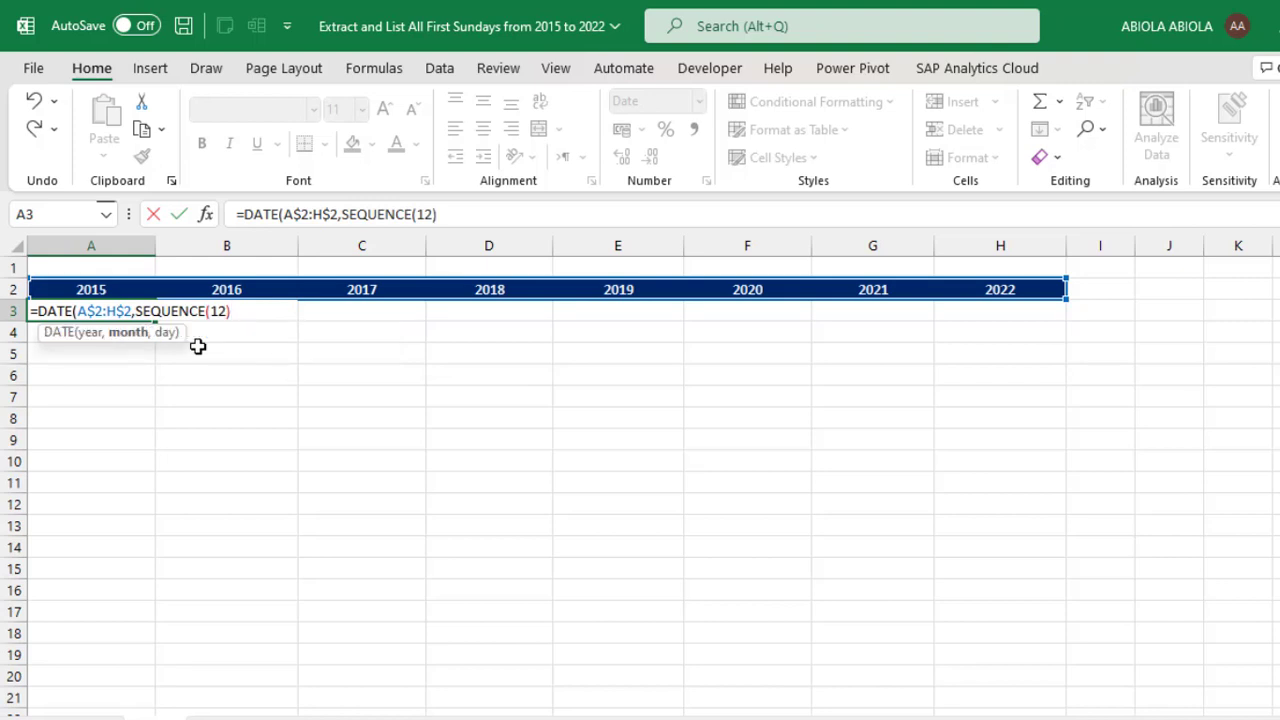
type(",7")
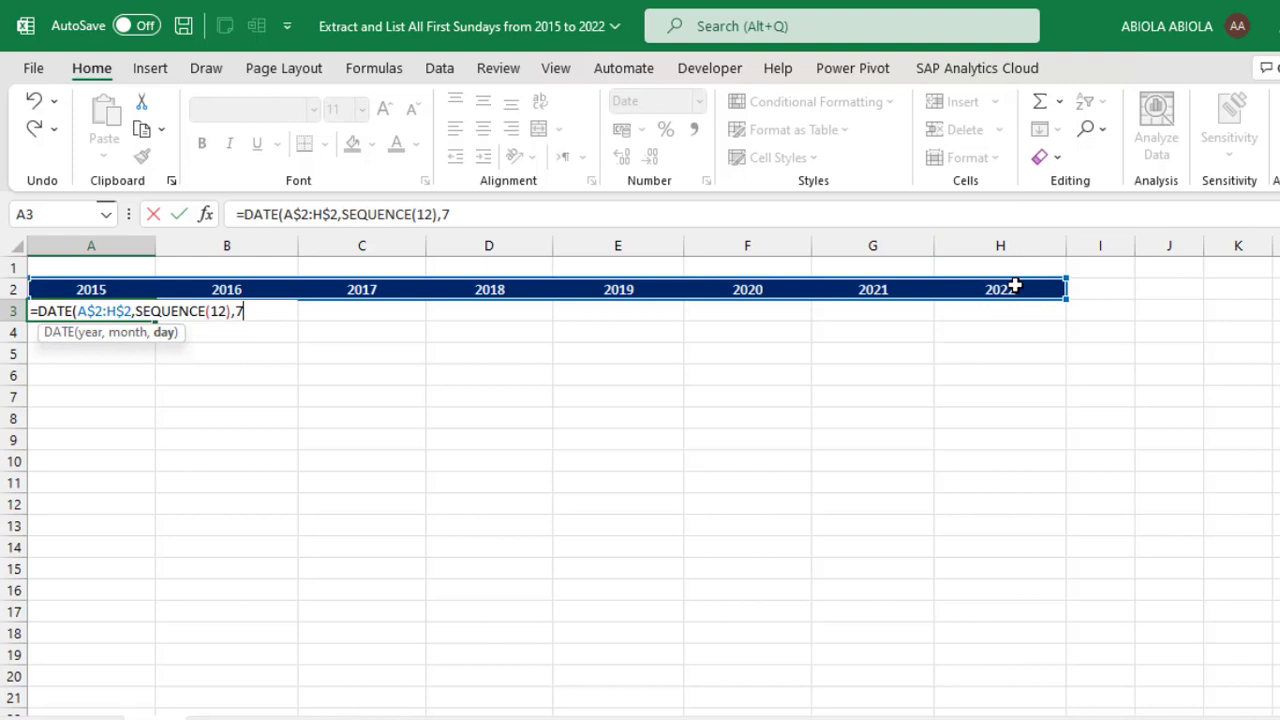
type(")")
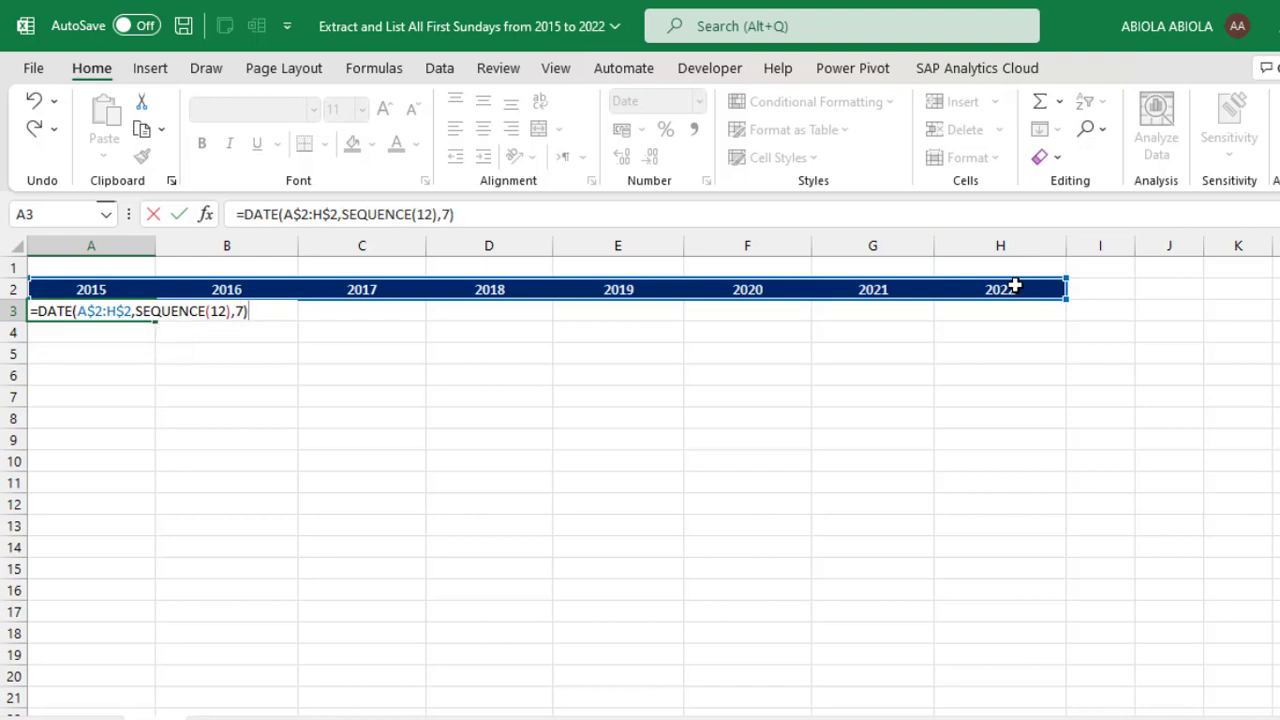
type("-wee")
Step: Subtract WEEKDAY(DATE(A$2:H$2,SEQUENCE(12),1) from the A3 date formula
key("Tab")
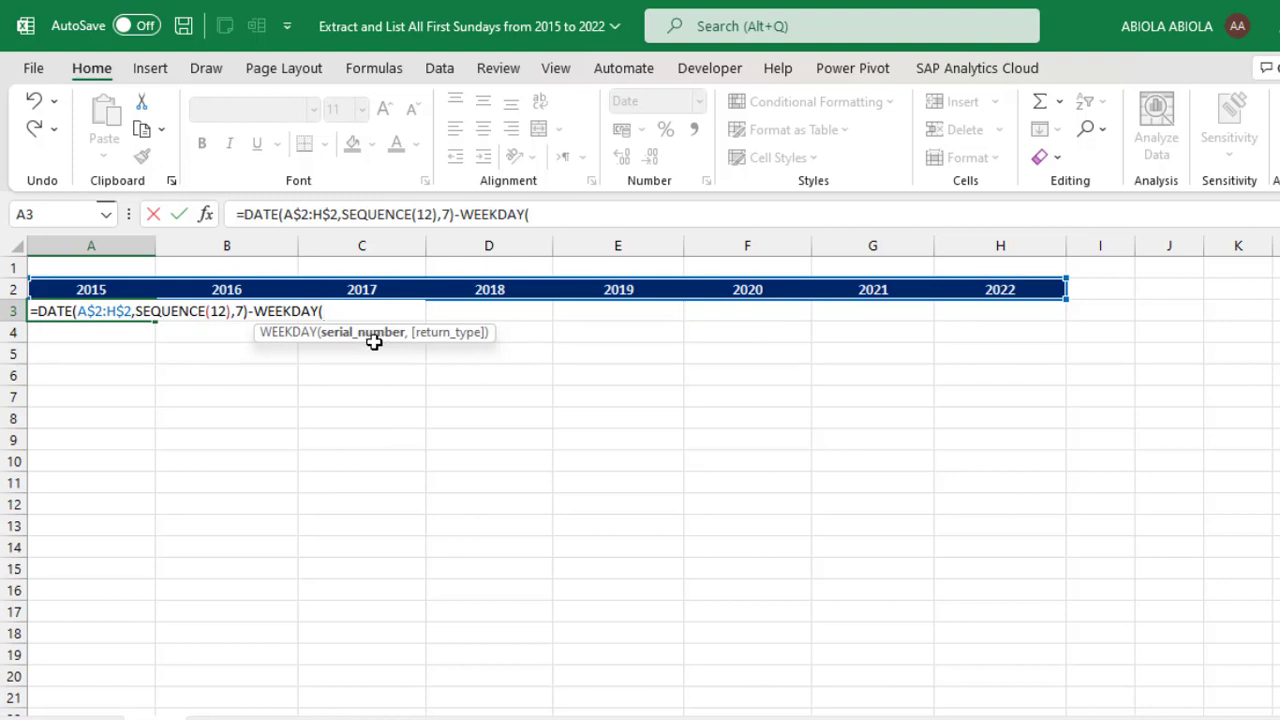
type("da")
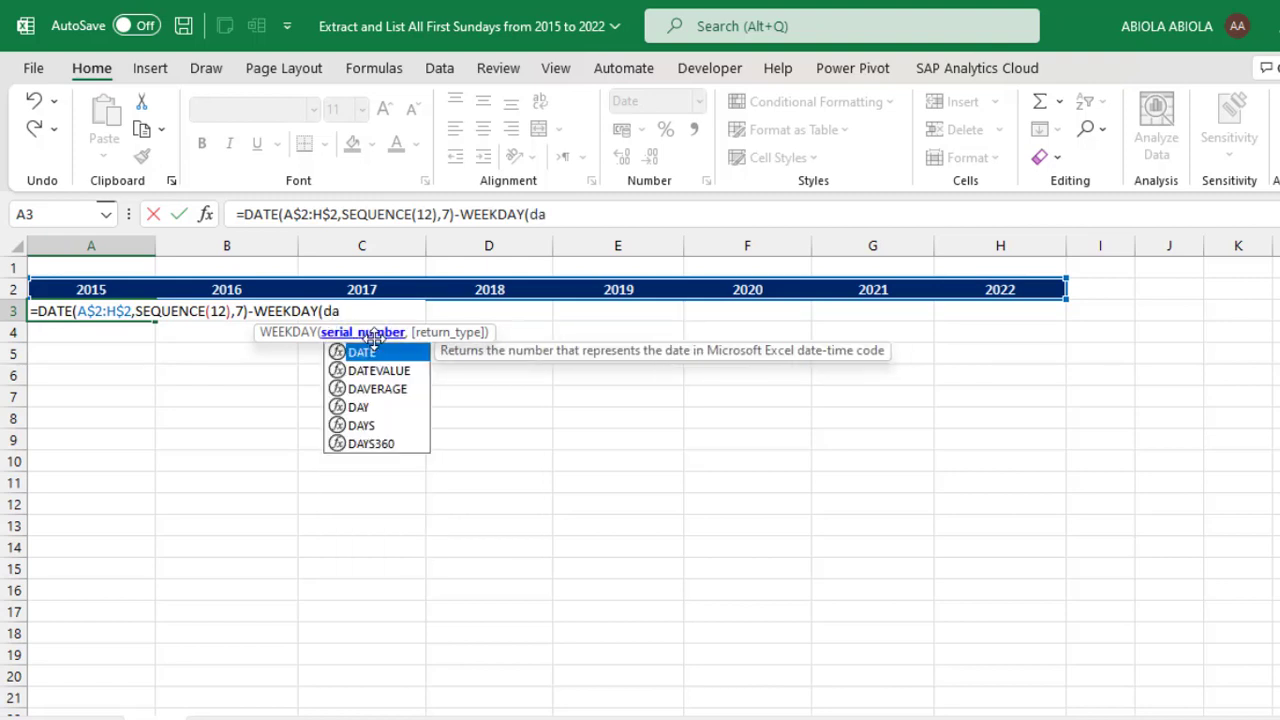
key("Tab")
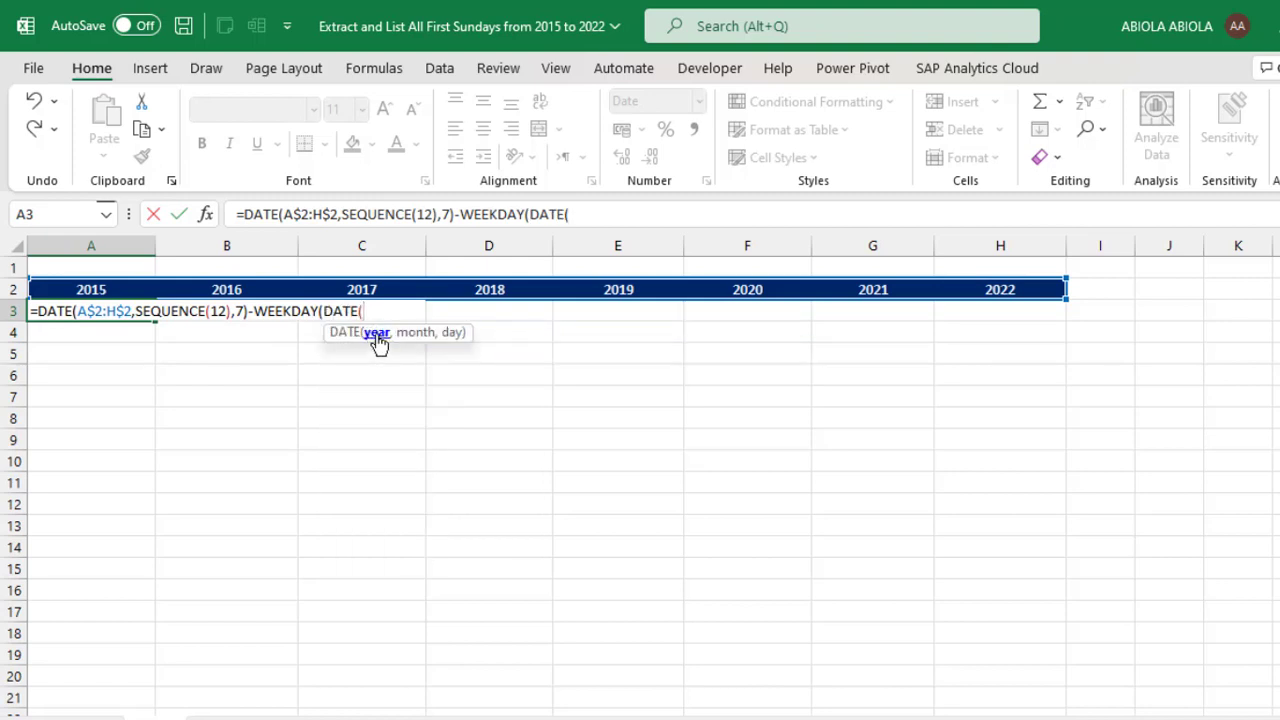
left_click_drag(74, 294, 997, 296)
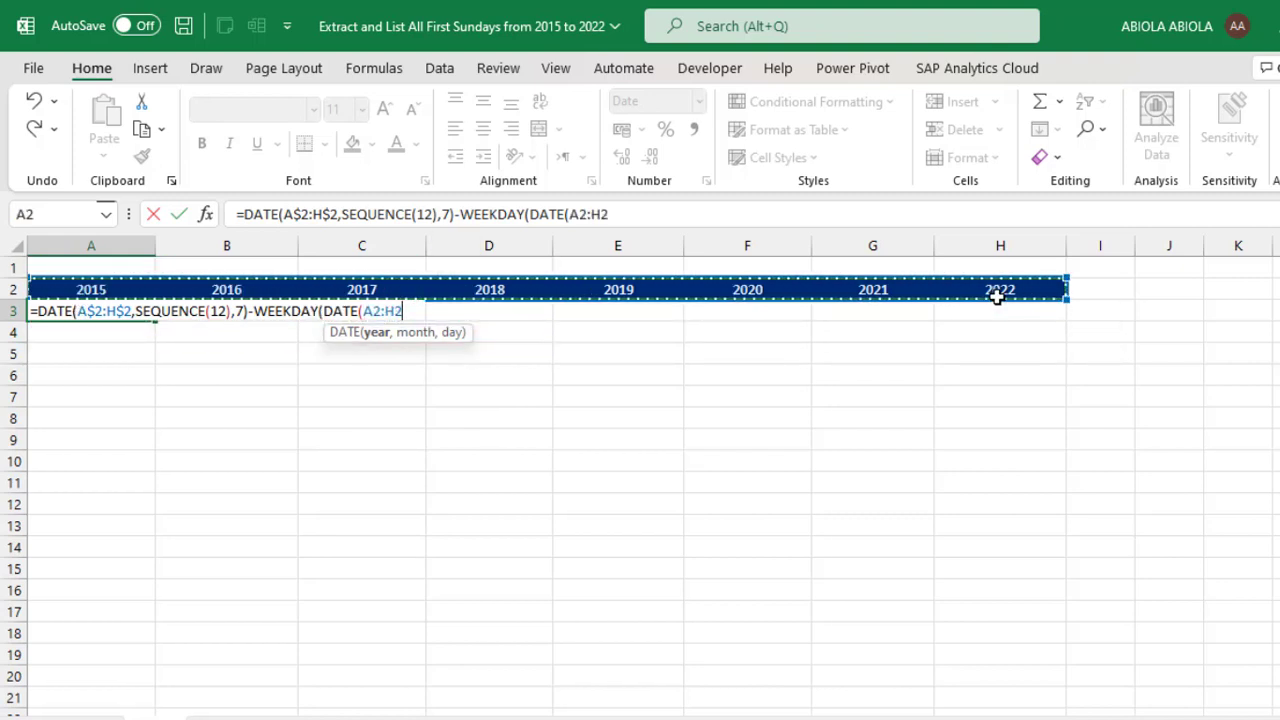
key("F4")
key("F4")
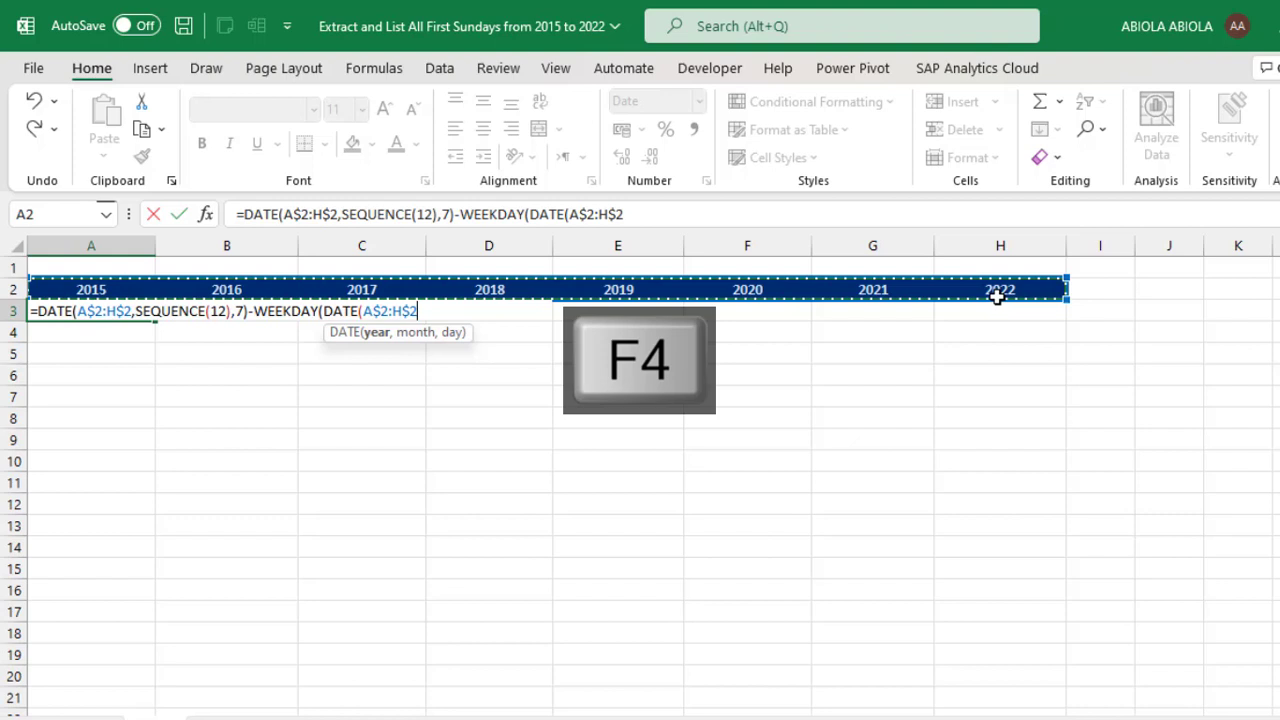
type(",")
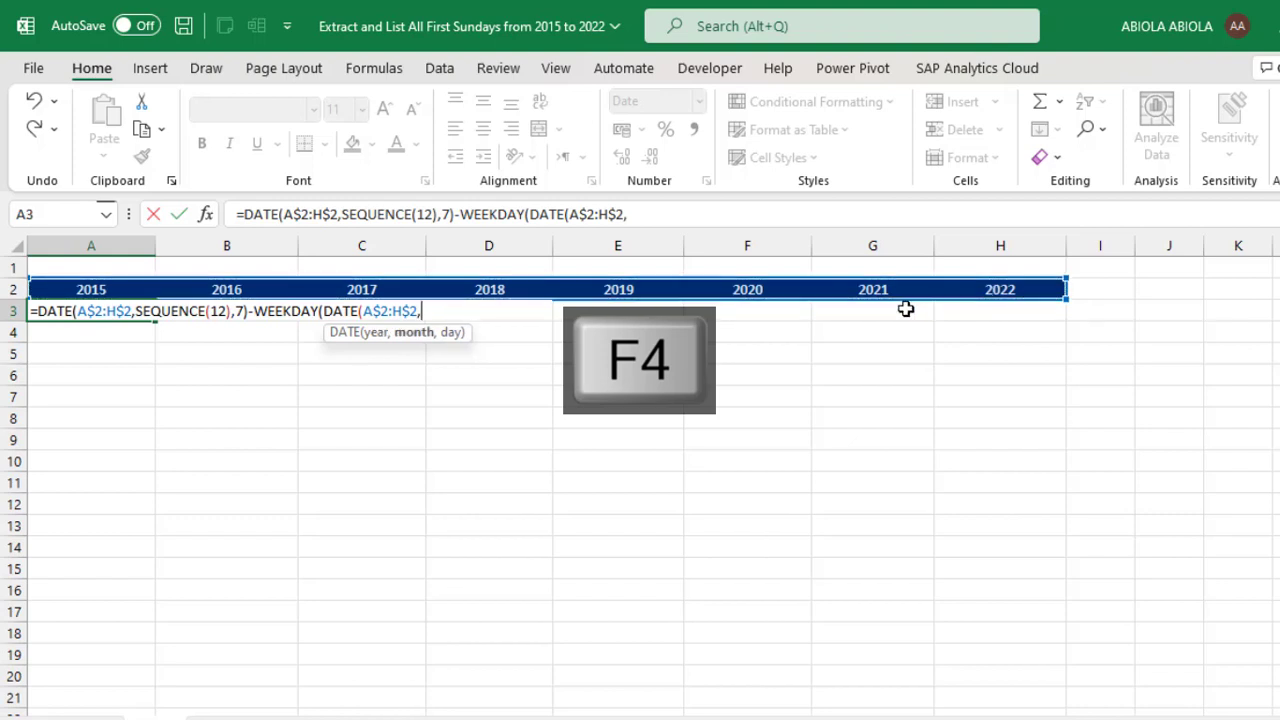
type("seq")
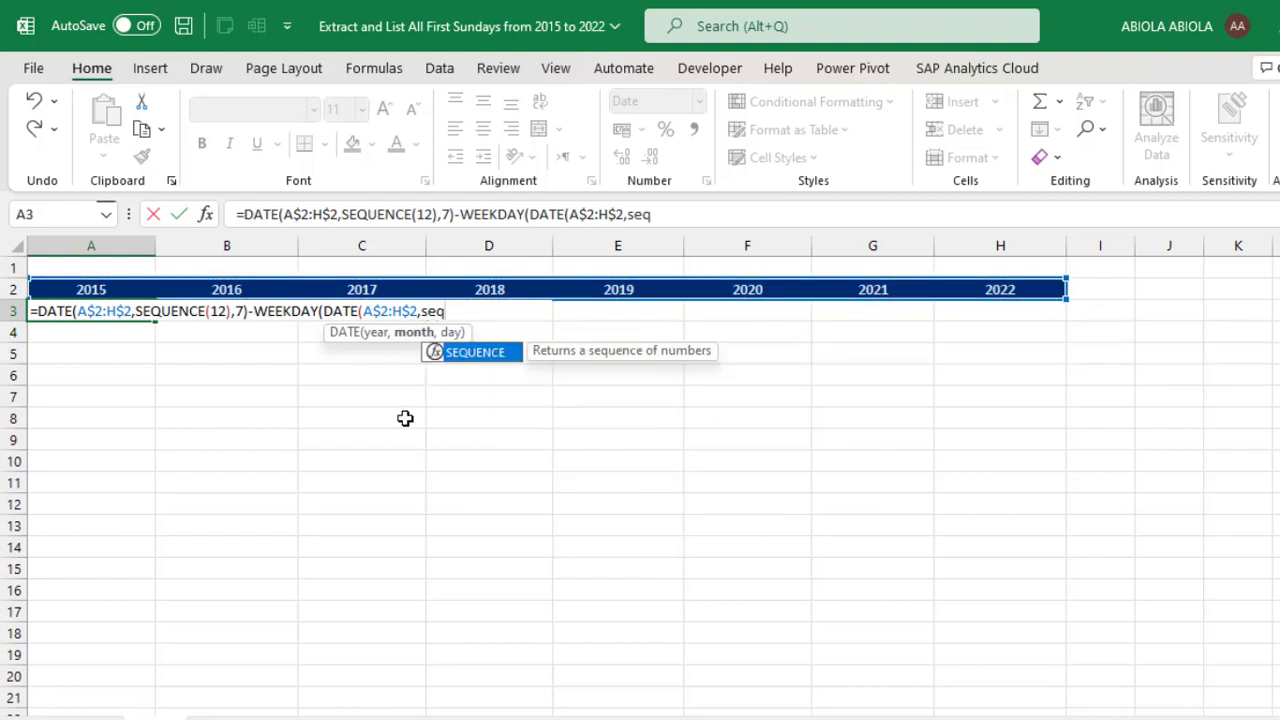
key("Tab")
type("2")
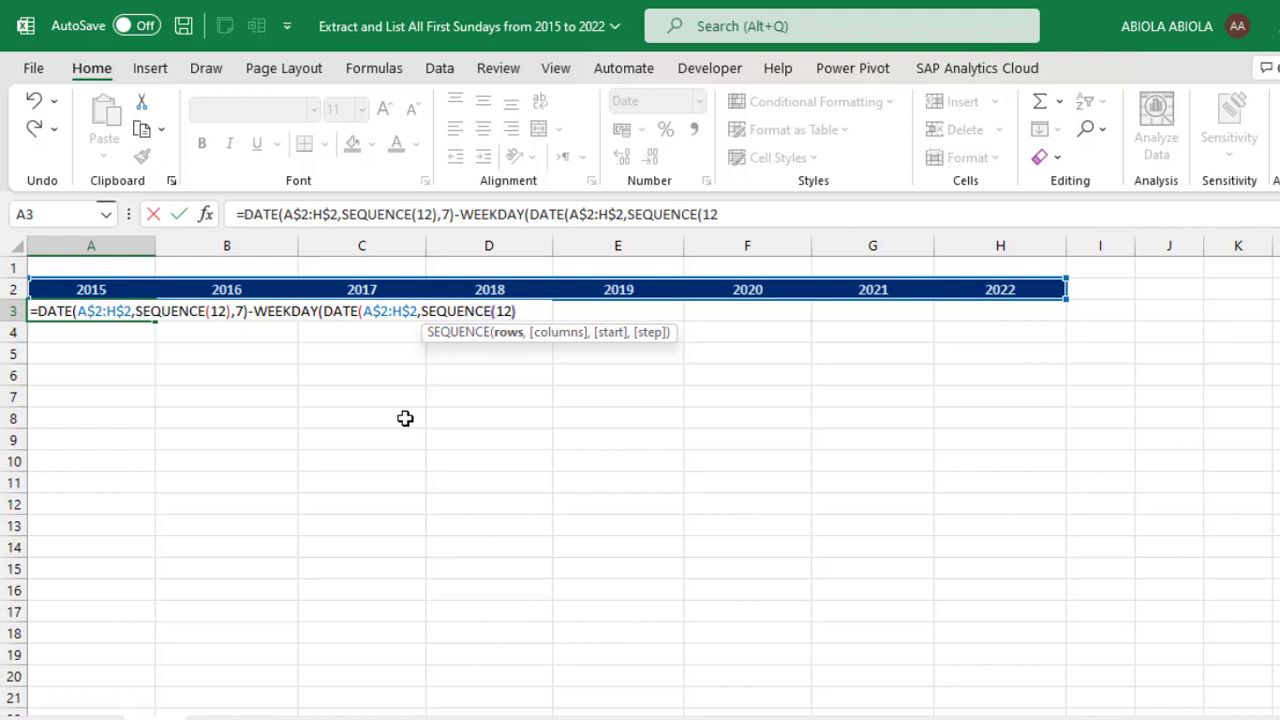
type("),")
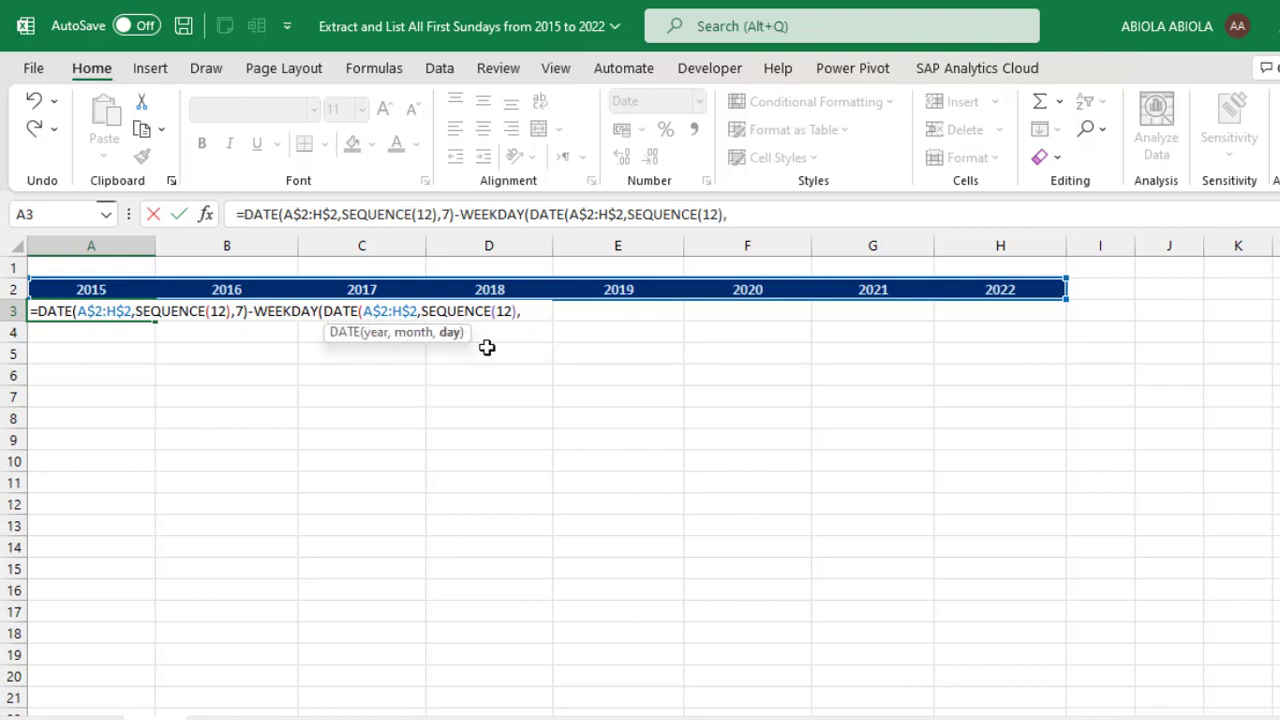
type("1")
type(")")
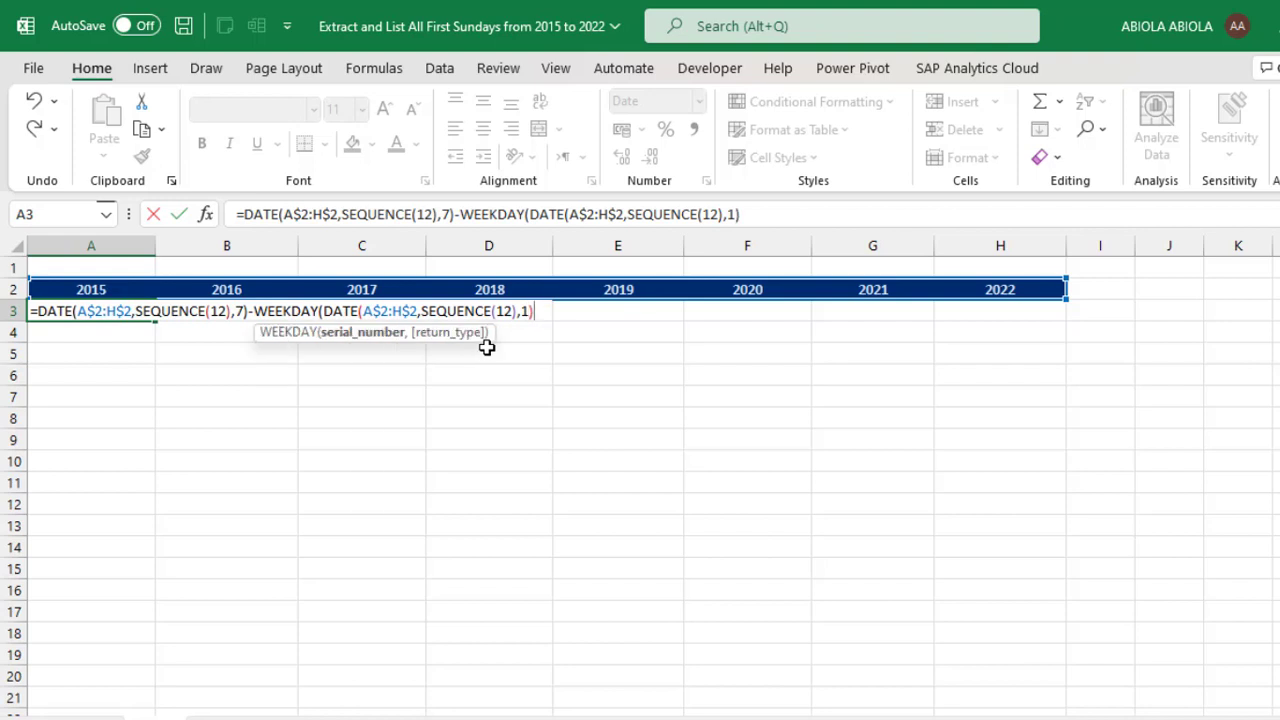
type(",")
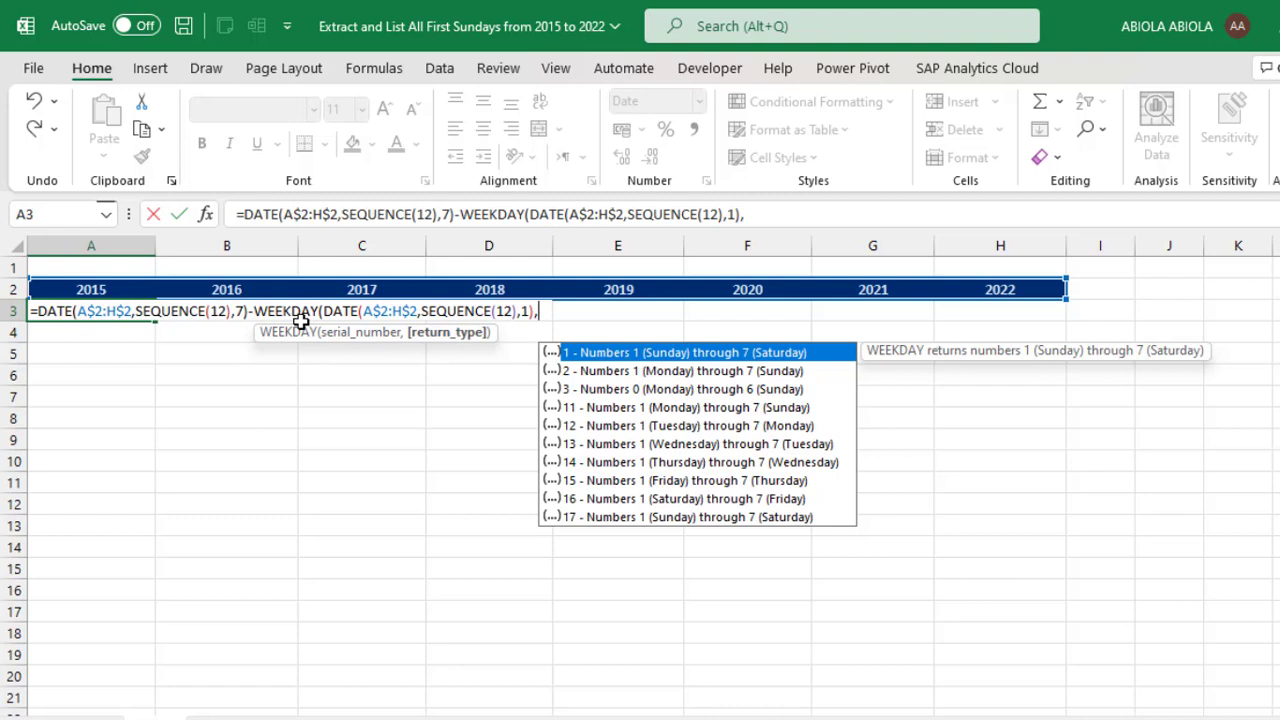
Step: Give WEEKDAY return type 3 (Monday = 0) and close its parenthesis
left_click(607, 391)
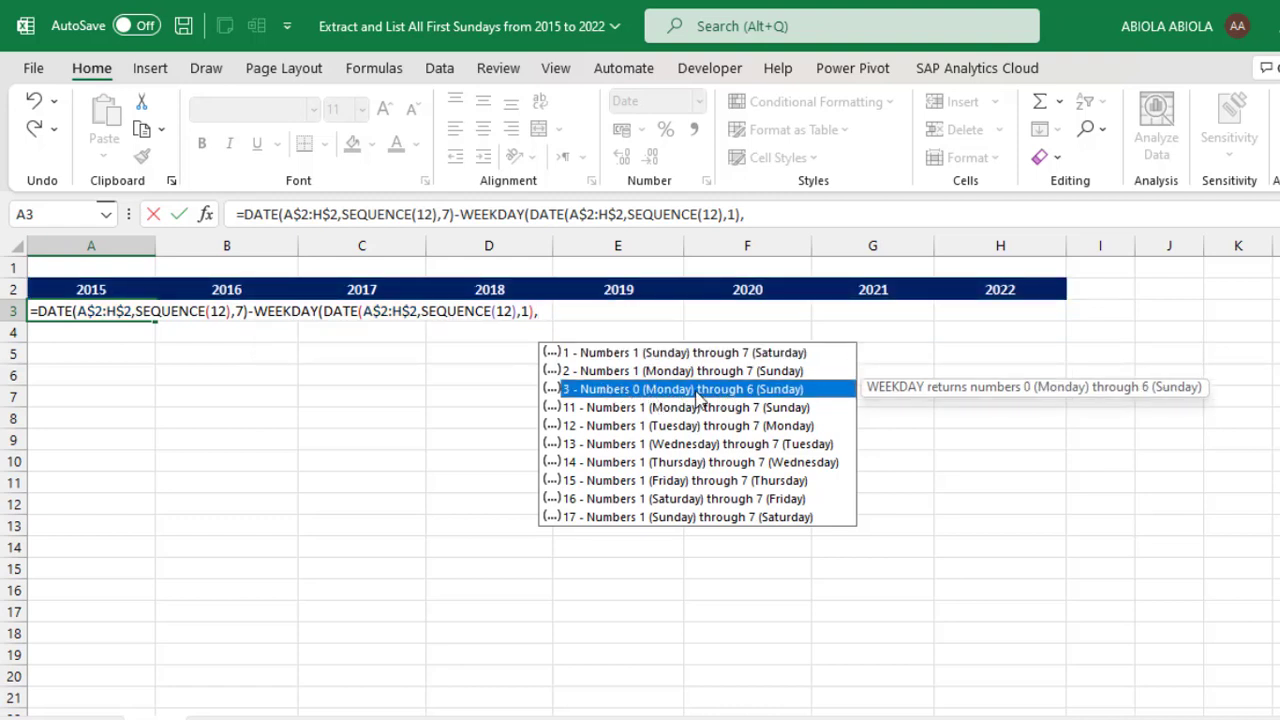
double_click(622, 390)
type(")")
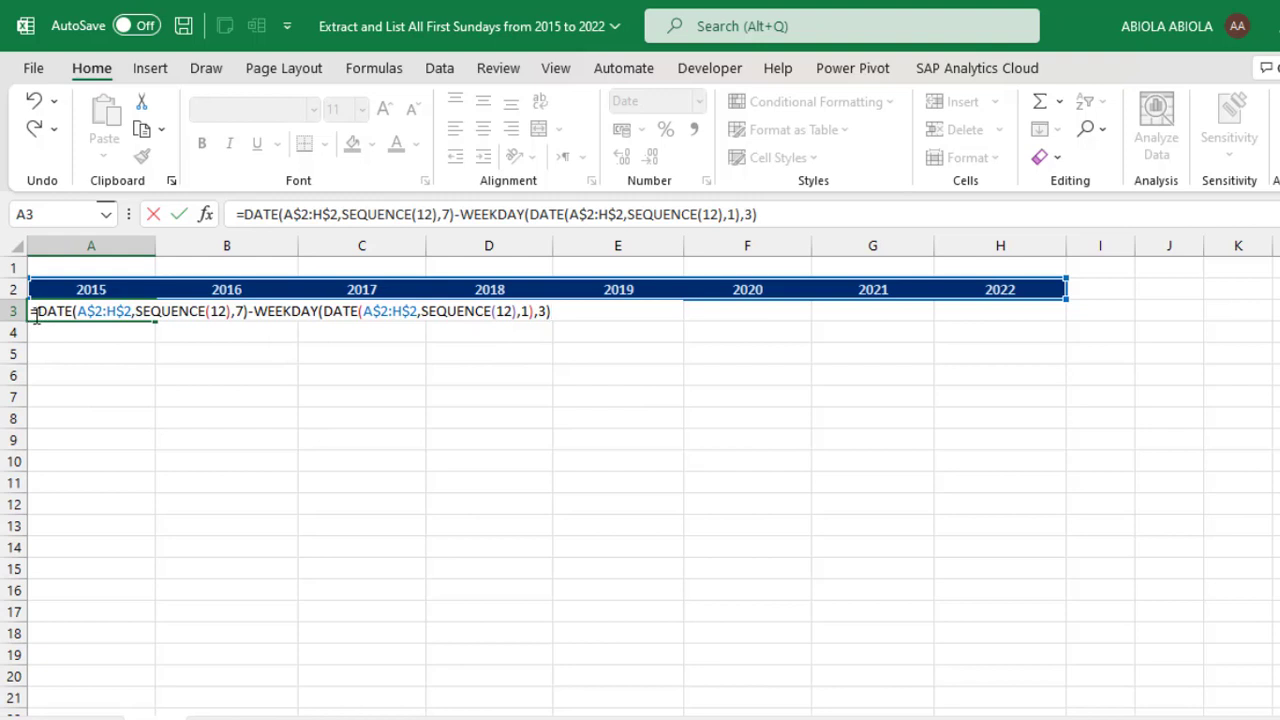
type("tex")
Step: Wrap the A3 formula in TEXT with format "ddd-dd-mmm-yyyy"
double_click(120, 333)
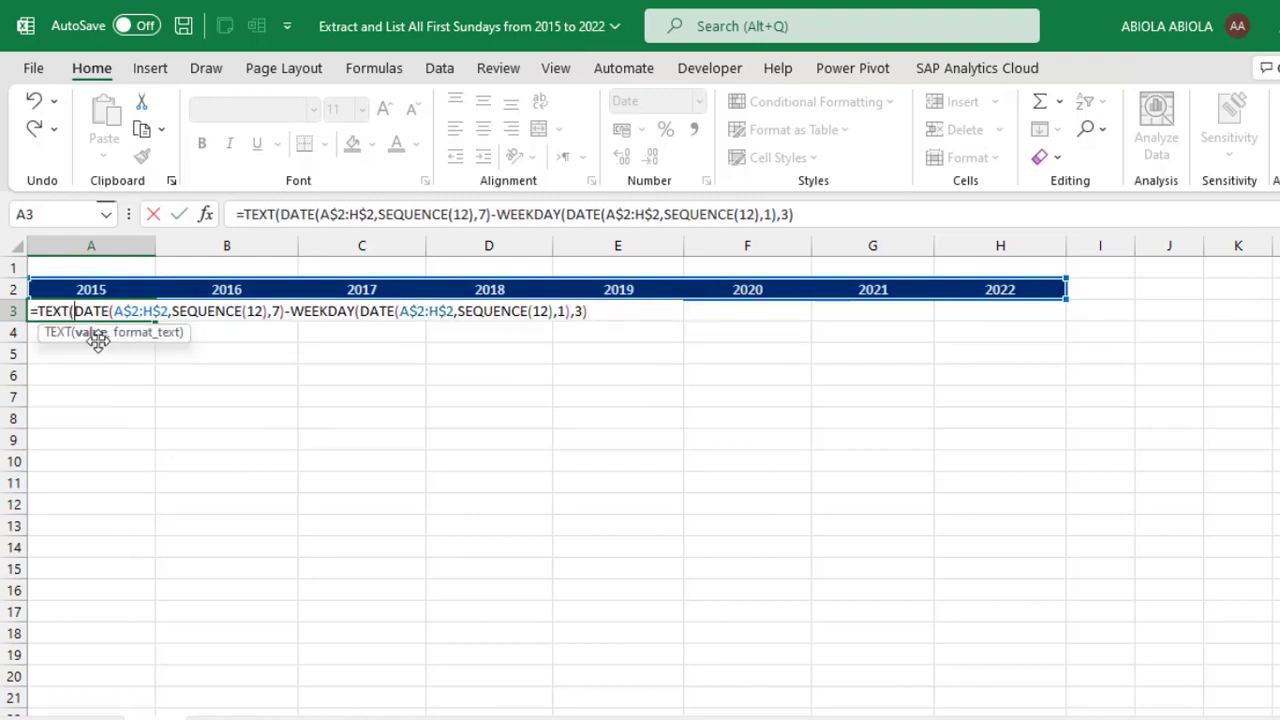
left_click(92, 333)
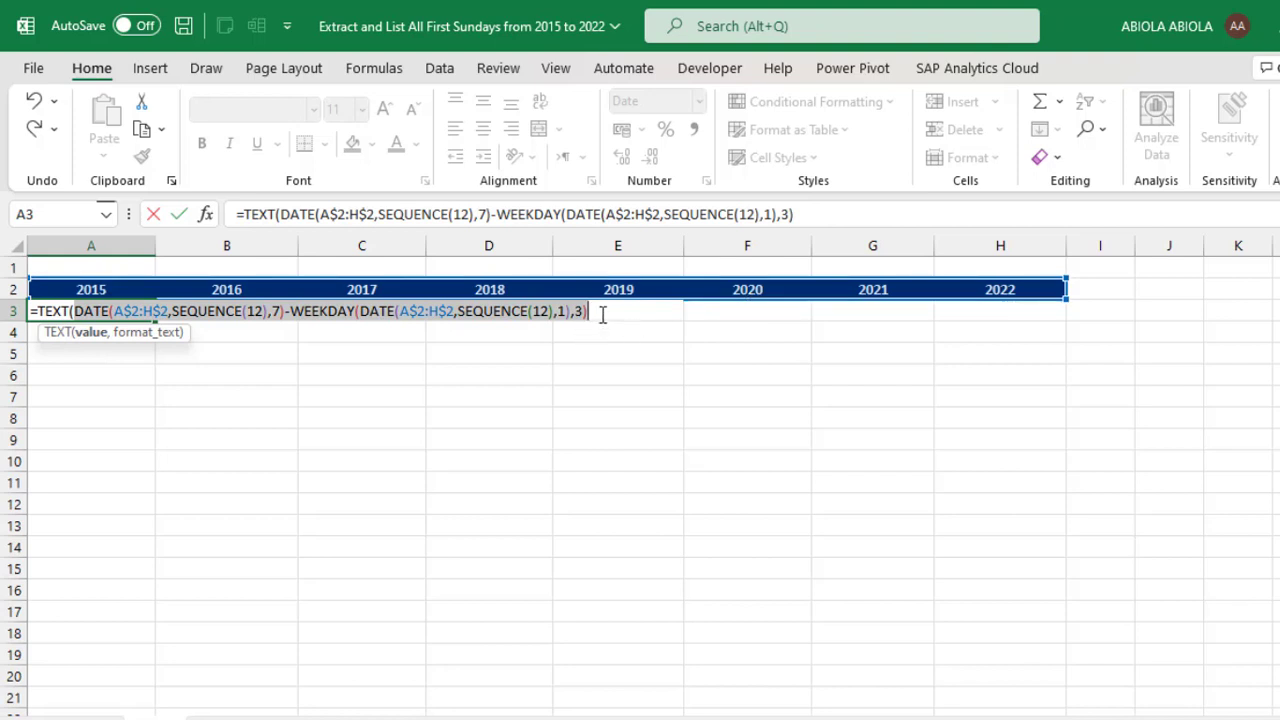
left_click(603, 311)
type(",")
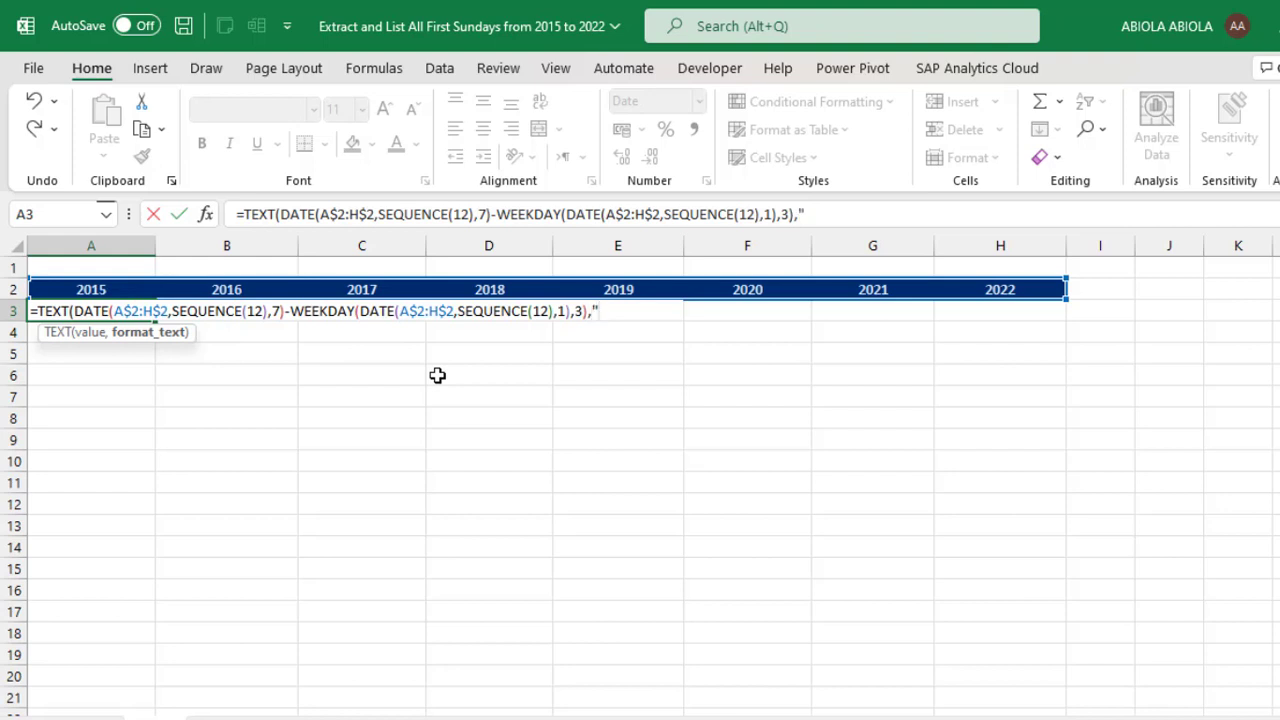
type("ddd-")
type("dd-")
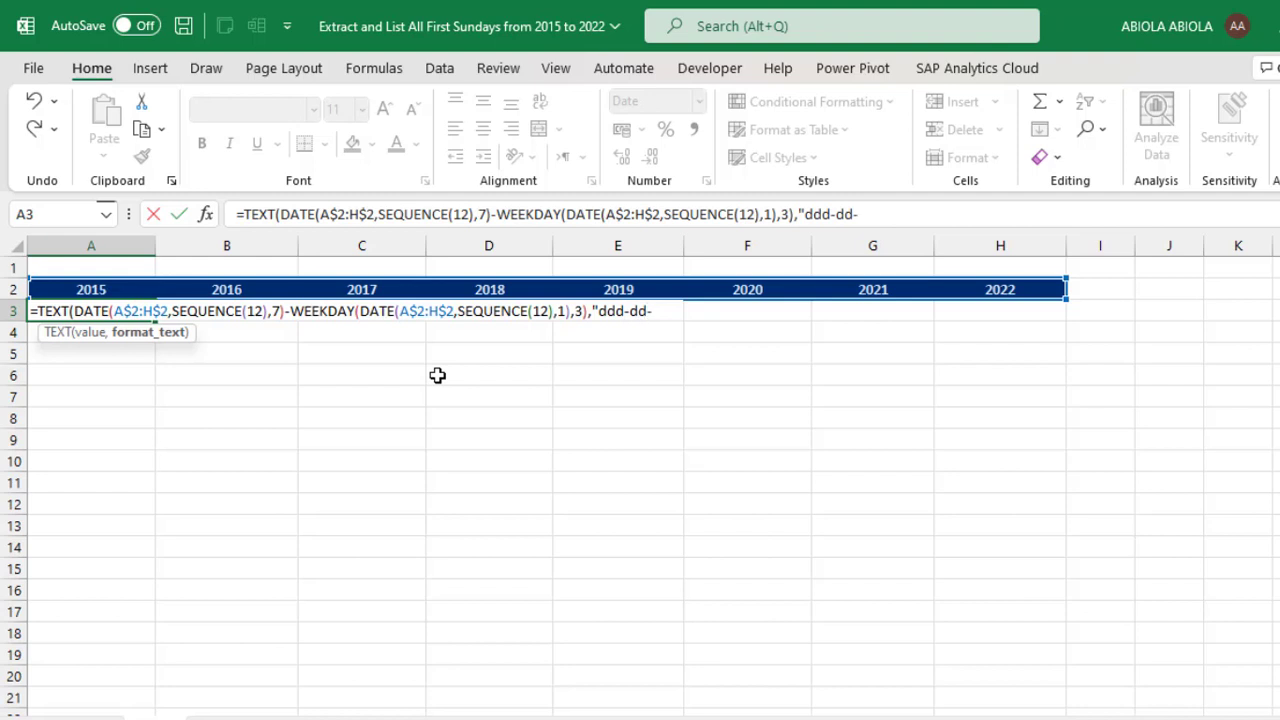
type("mmm")
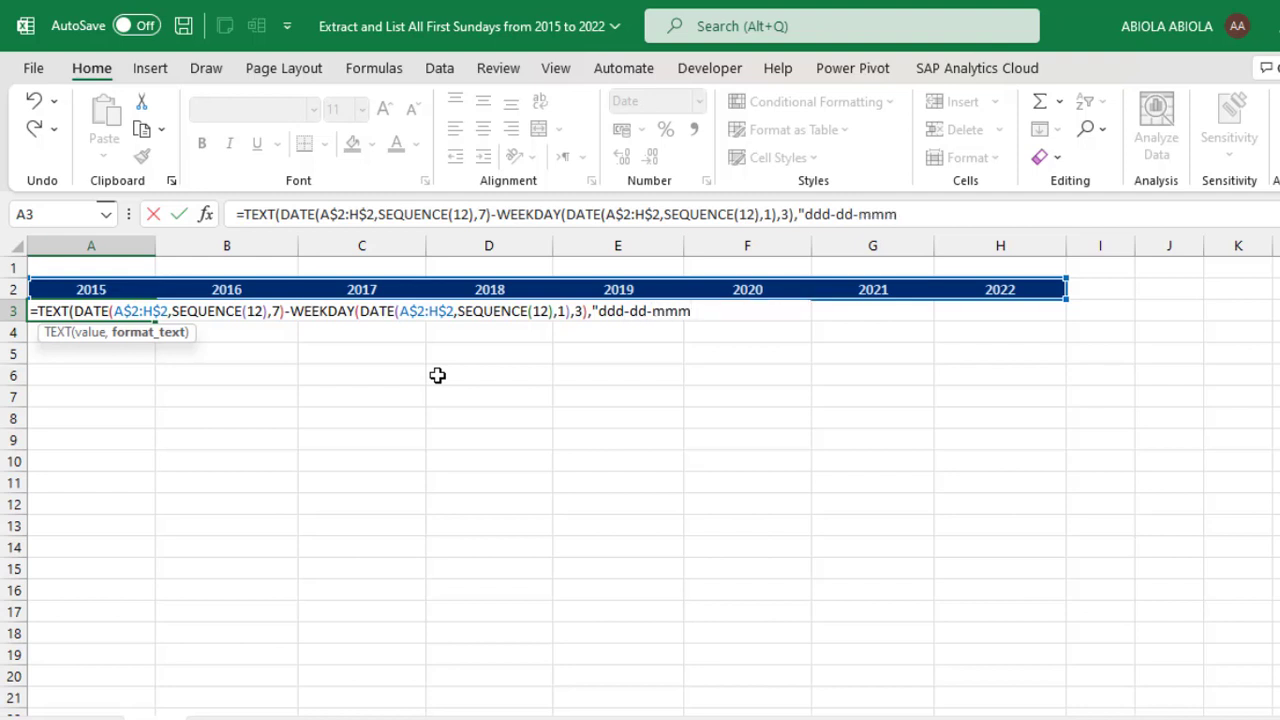
type("-yyy")
type("y")
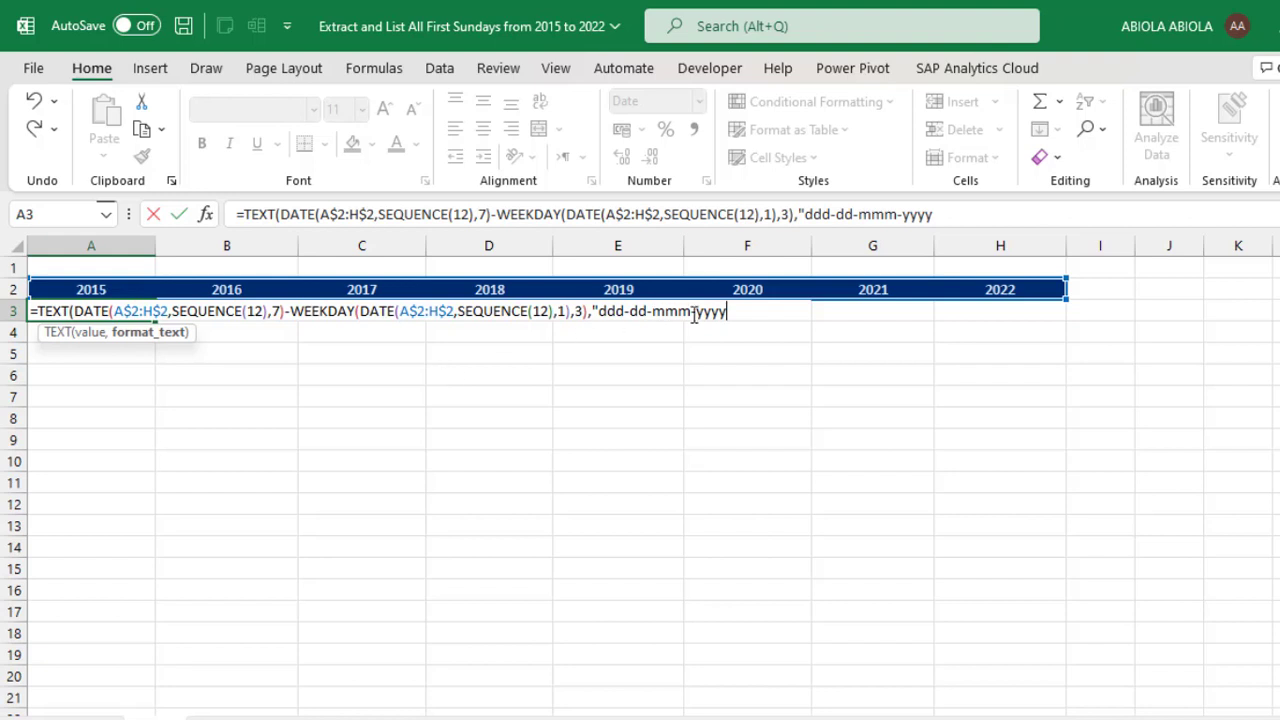
type("\"")
type(")")
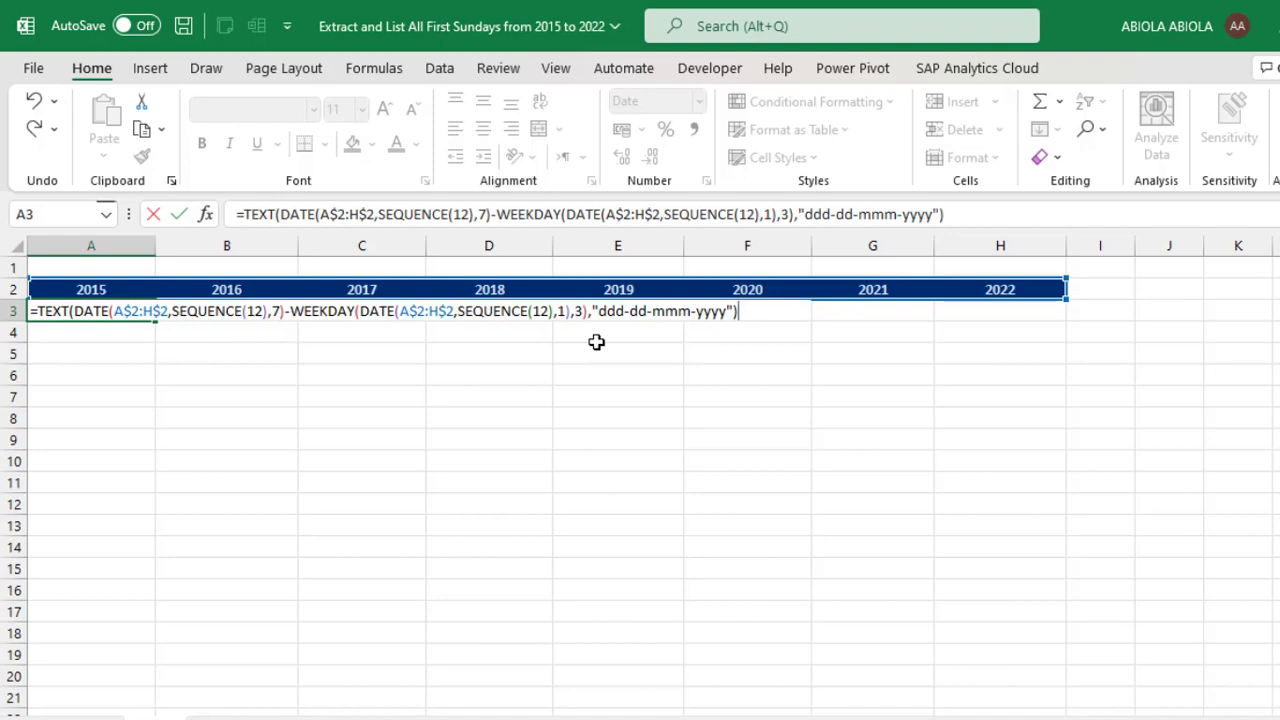
Step: Commit the spill formula with Ctrl+Enter and check the results in A4 and A5
key("ctrl+Return")
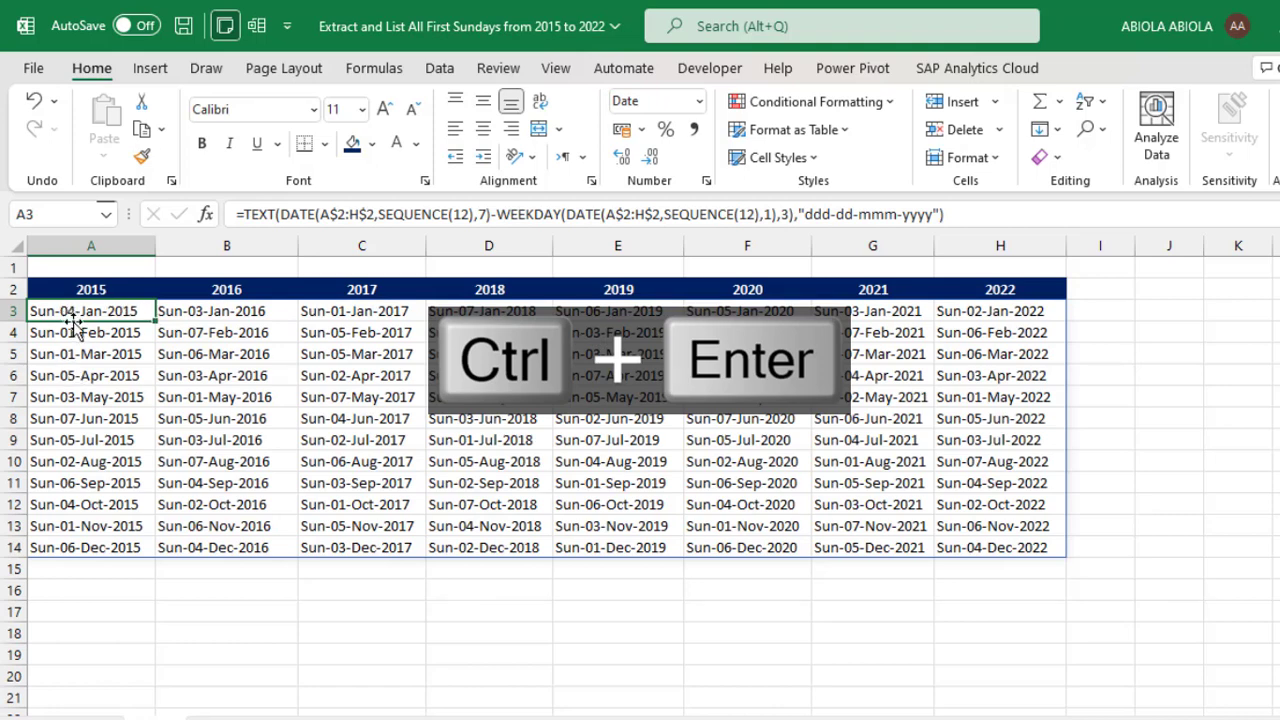
left_click(72, 334)
left_click(76, 351)
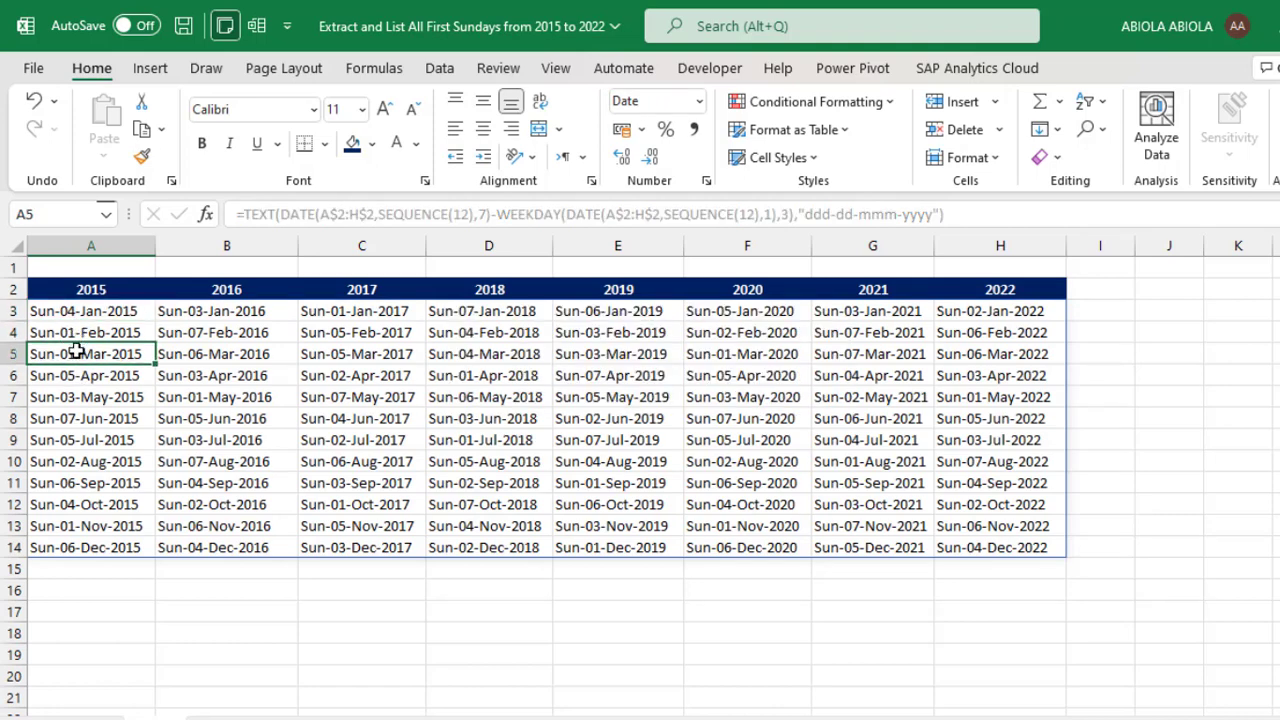
Step: Review the 2015, 2016 and 2022 date columns against the Windows calendar
left_click_drag(103, 316, 75, 545)
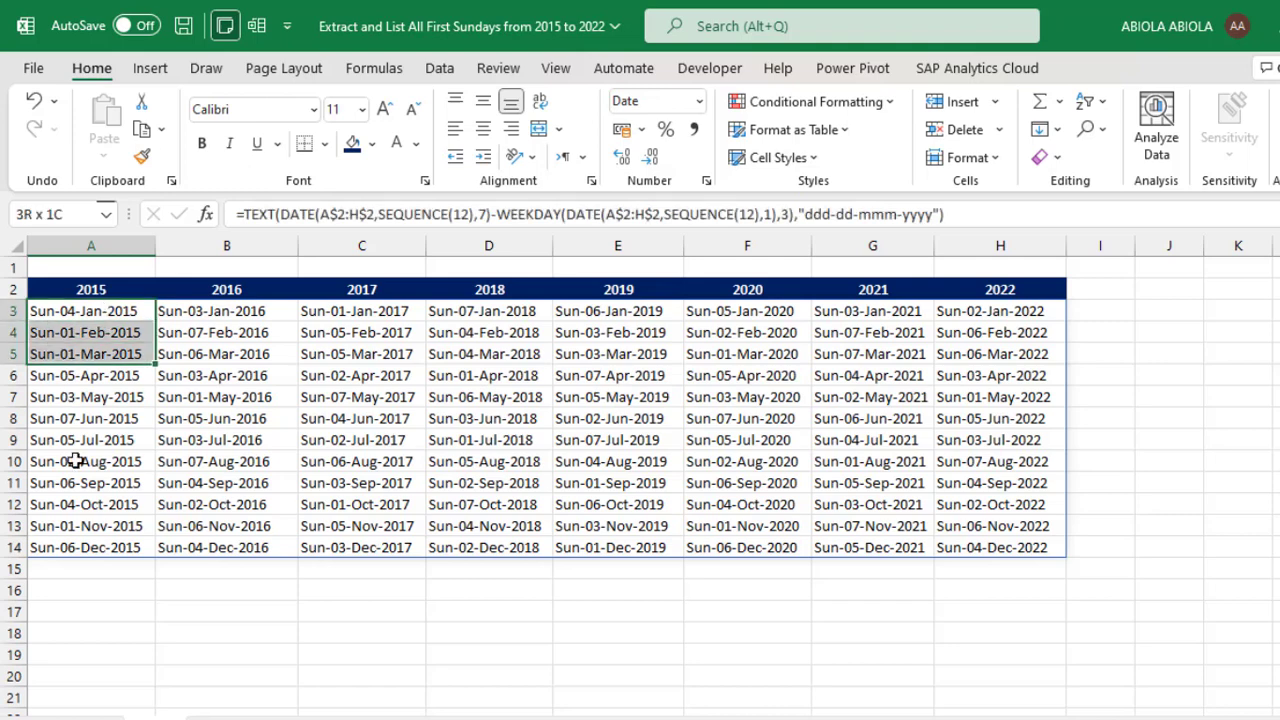
left_click_drag(258, 310, 232, 506)
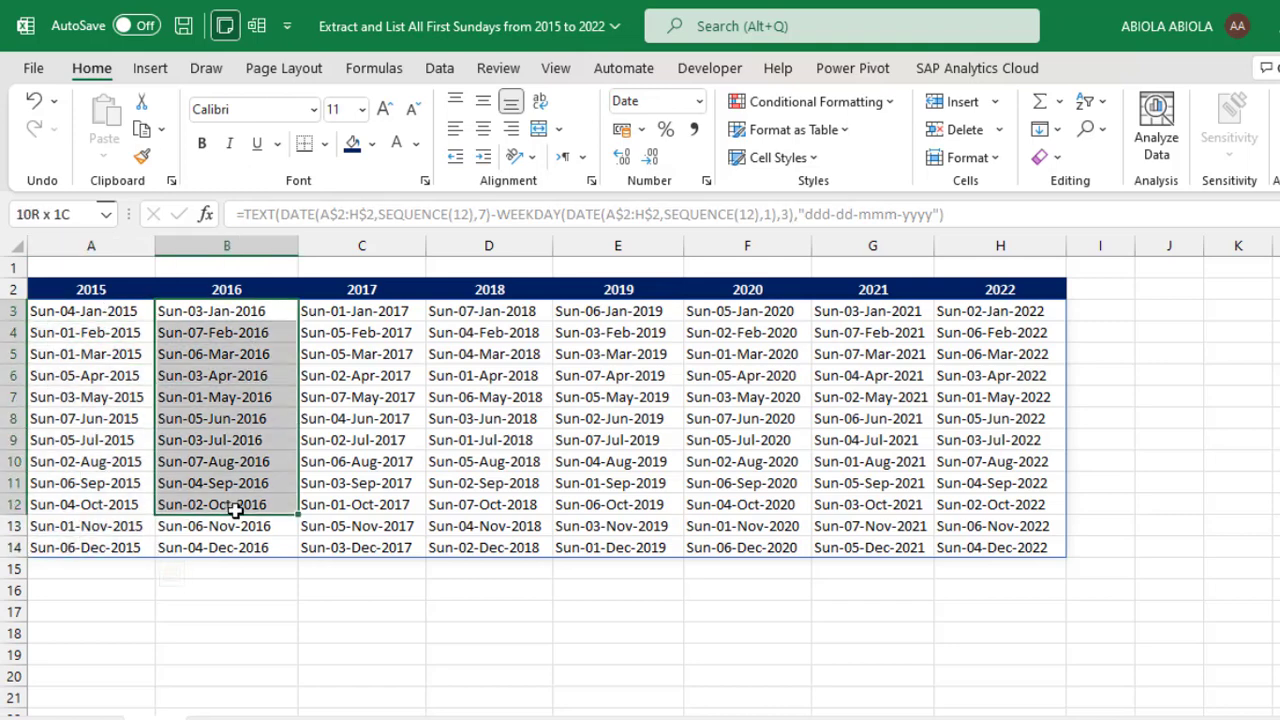
left_click_drag(1012, 314, 1006, 531)
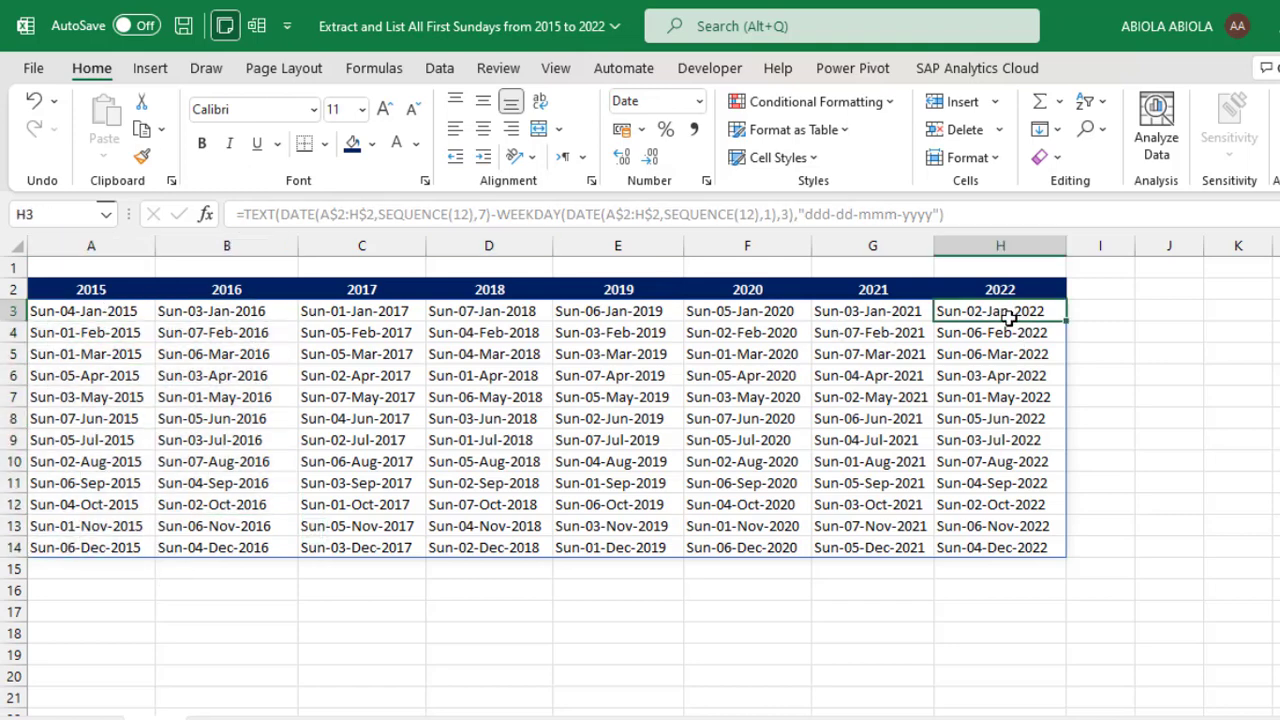
left_click(998, 507)
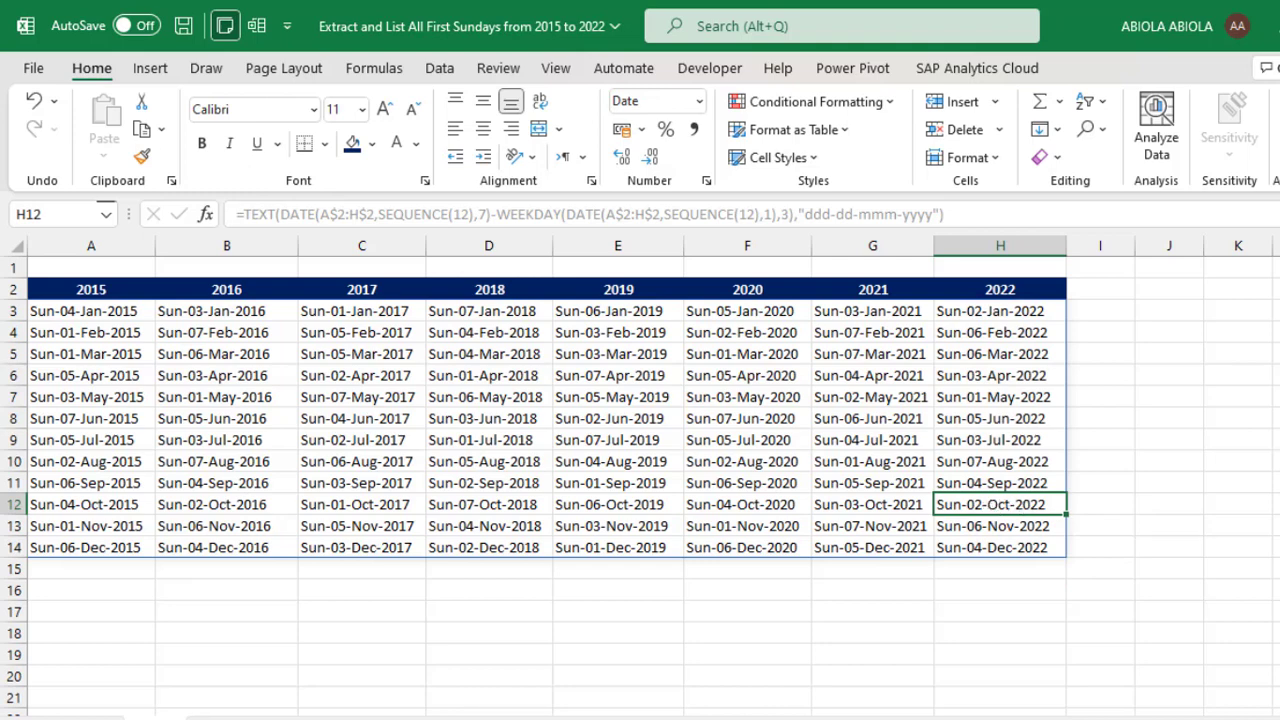
key("super+n")
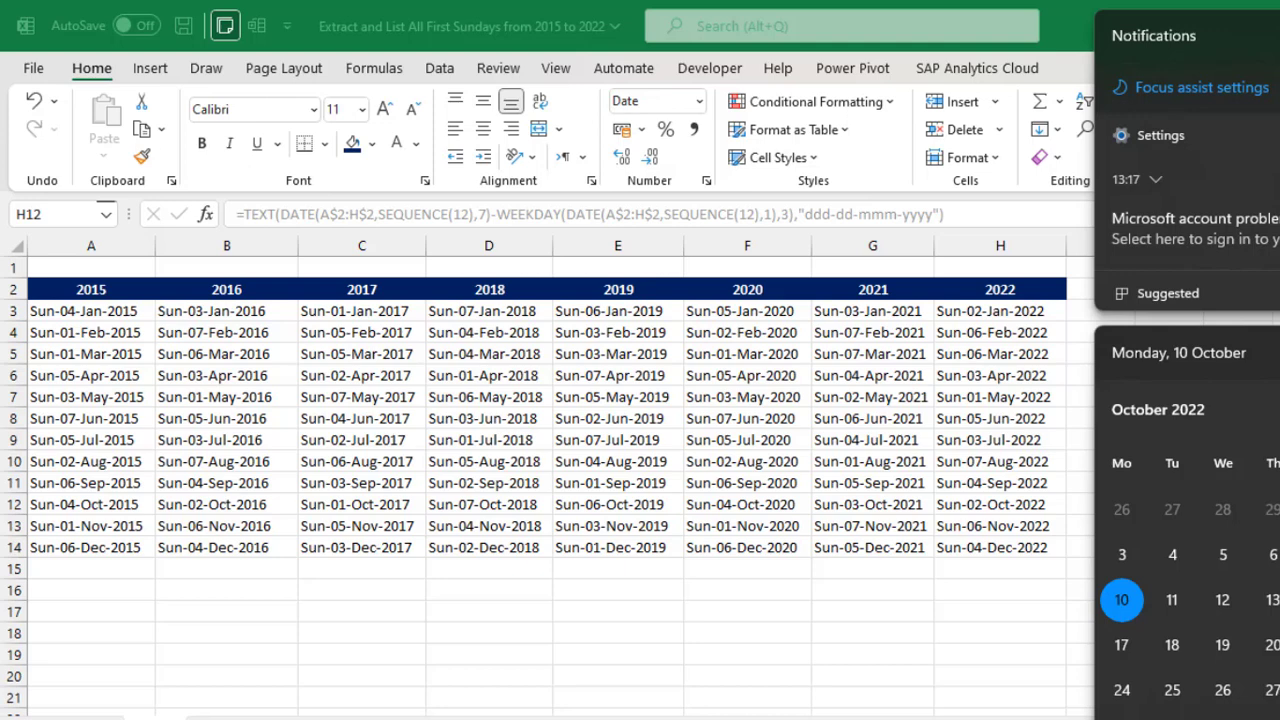
Step: Dismiss the Windows calendar and check the August 2020 date in F10
left_click(1018, 509)
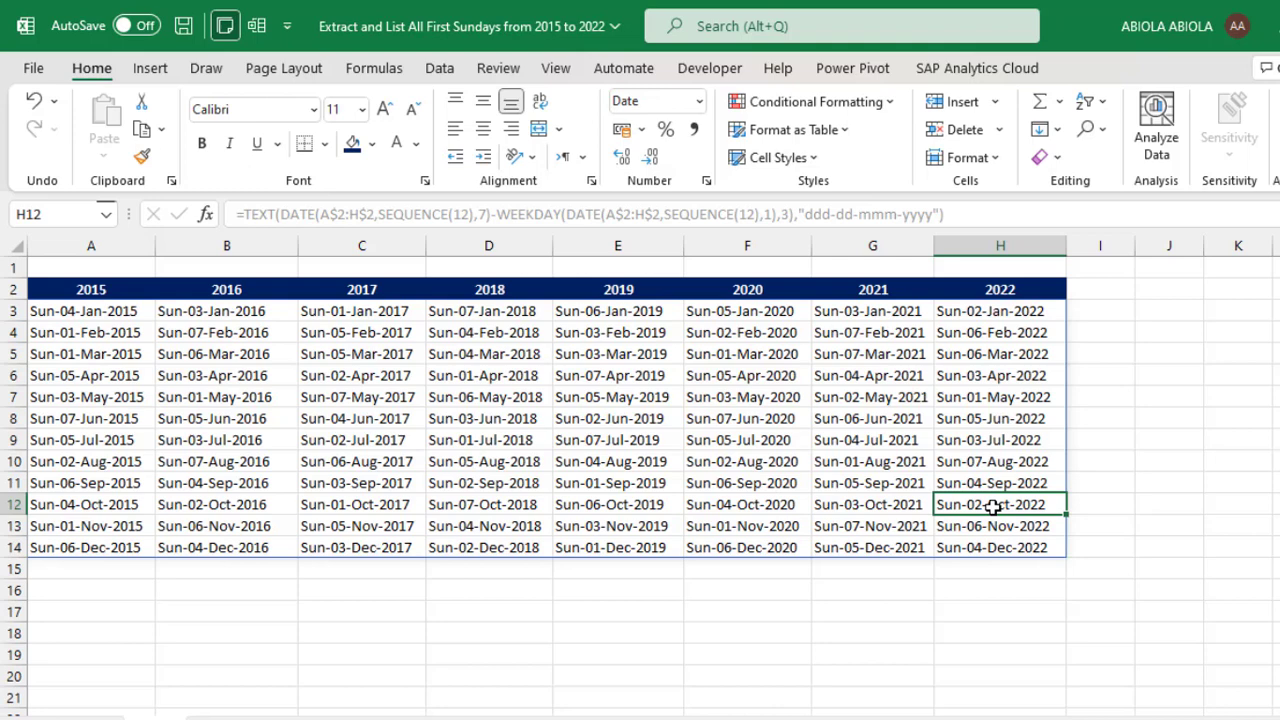
left_click(727, 466)
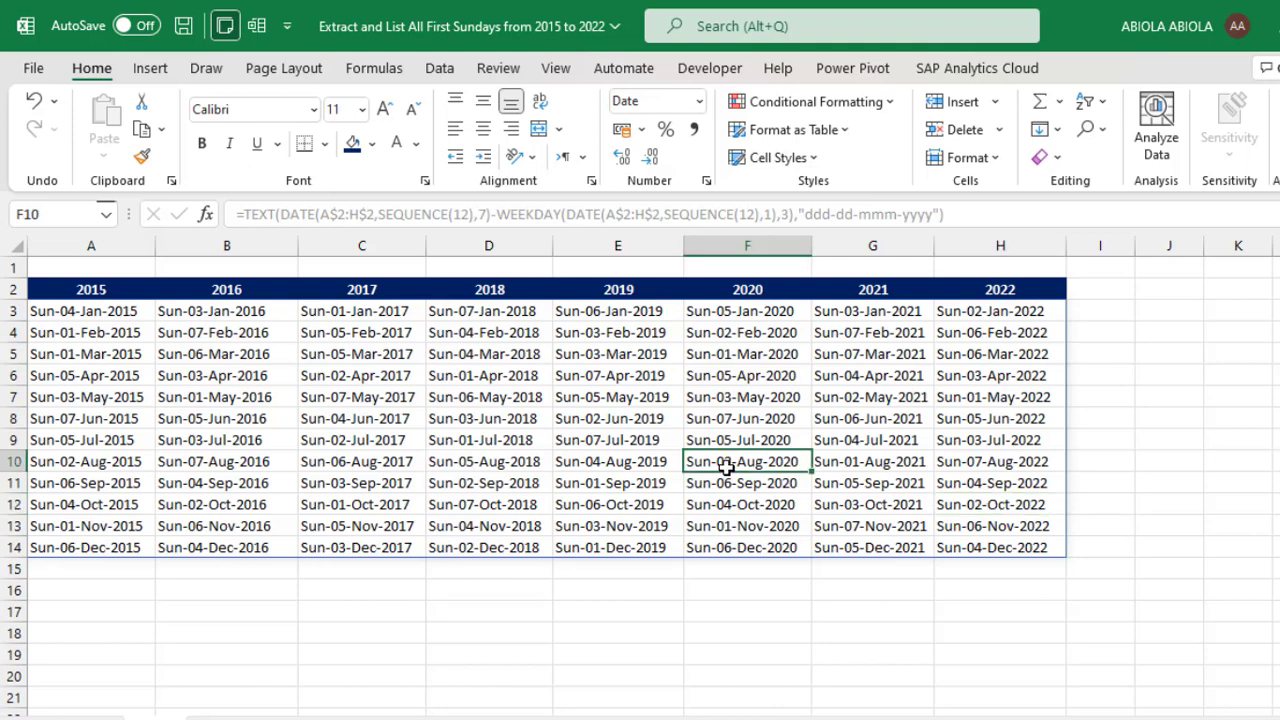